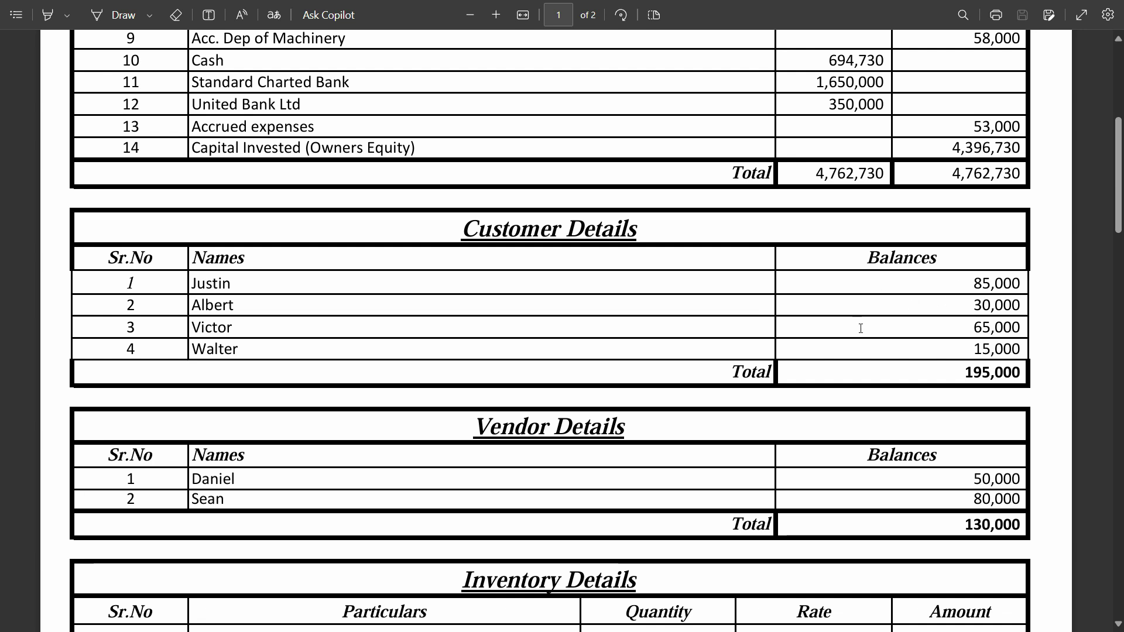
Review the debtors, creditors and stock opening balances against the customer, vendor and inventory detail tables in the Elite Traders document
scroll(175, 256, "up", 5)
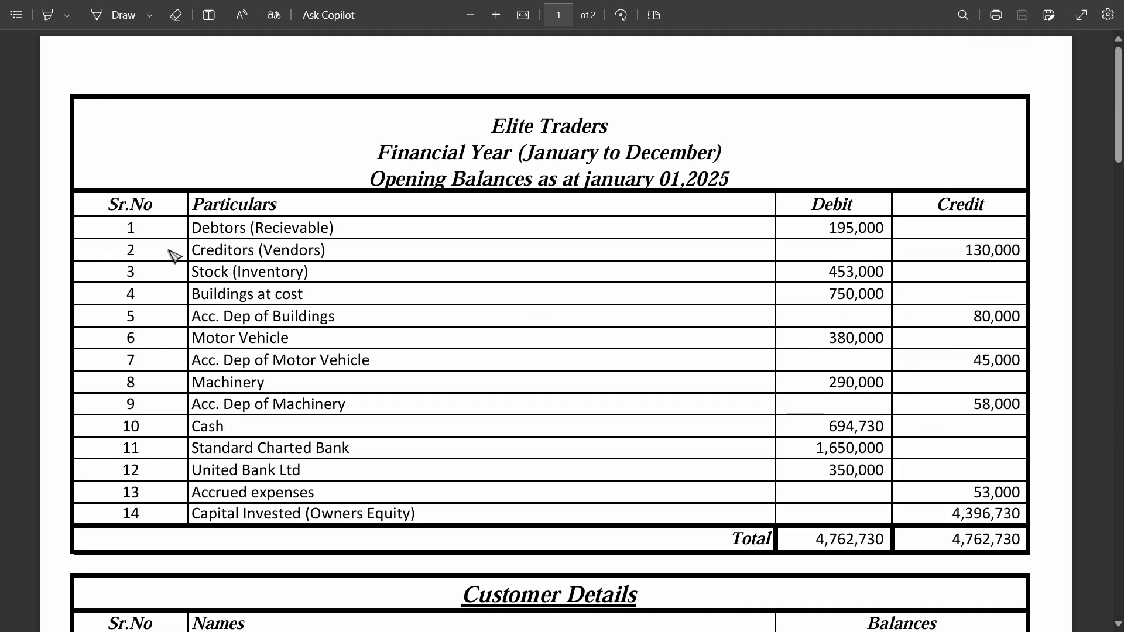
left_click_drag(193, 227, 375, 234)
left_click(591, 252)
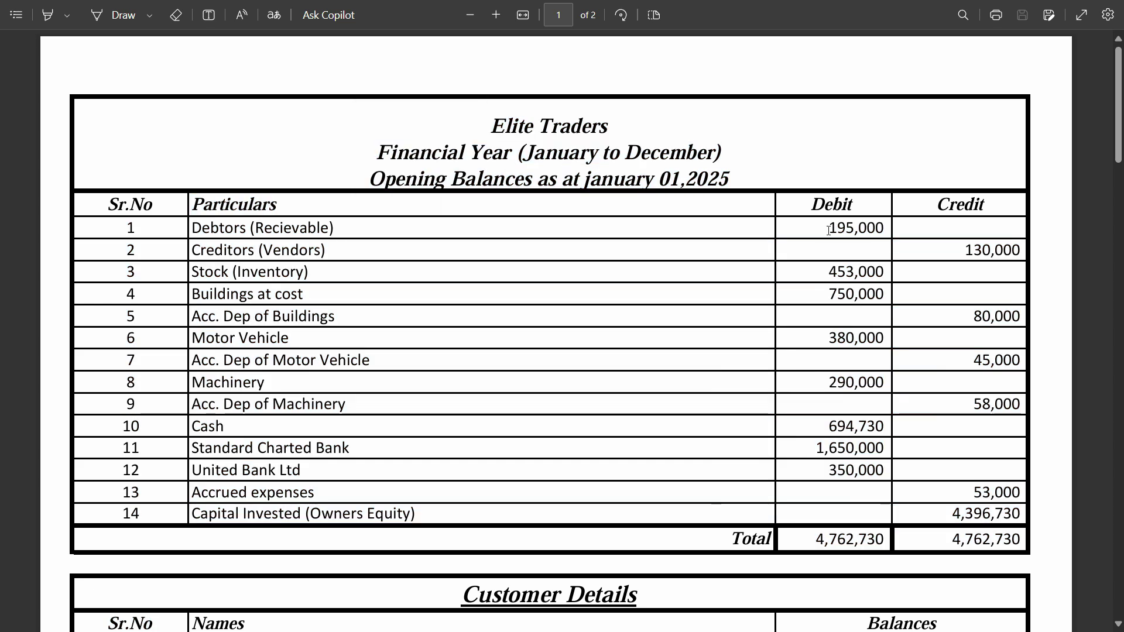
scroll(905, 237, "down", 6)
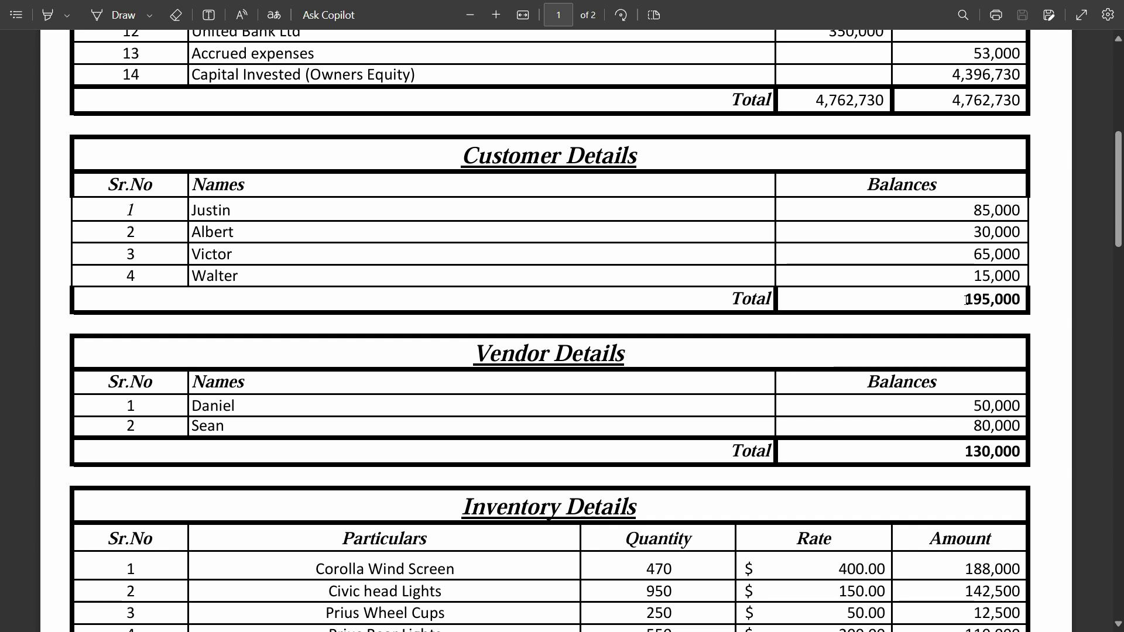
scroll(1065, 275, "up", 7)
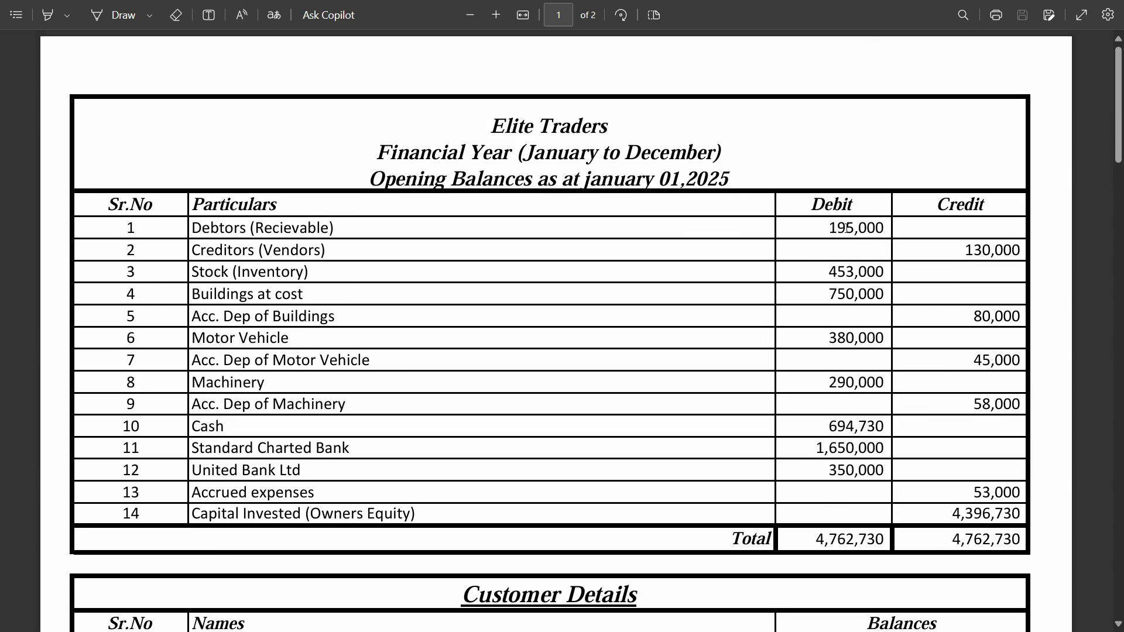
left_click_drag(828, 228, 885, 228)
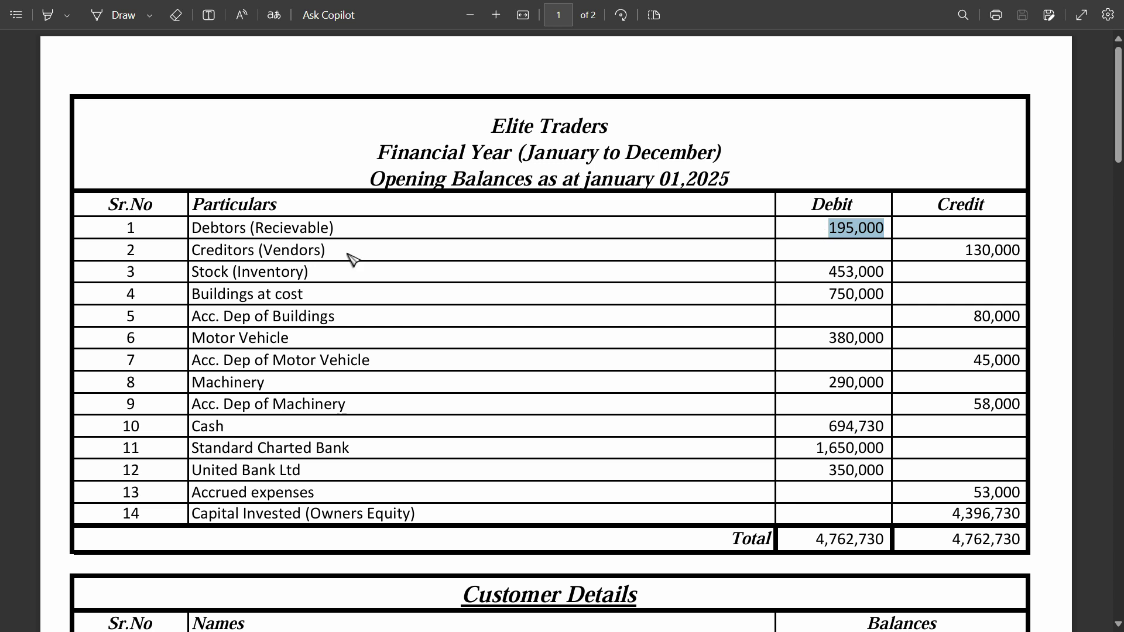
left_click(204, 269)
scroll(389, 289, "down", 8)
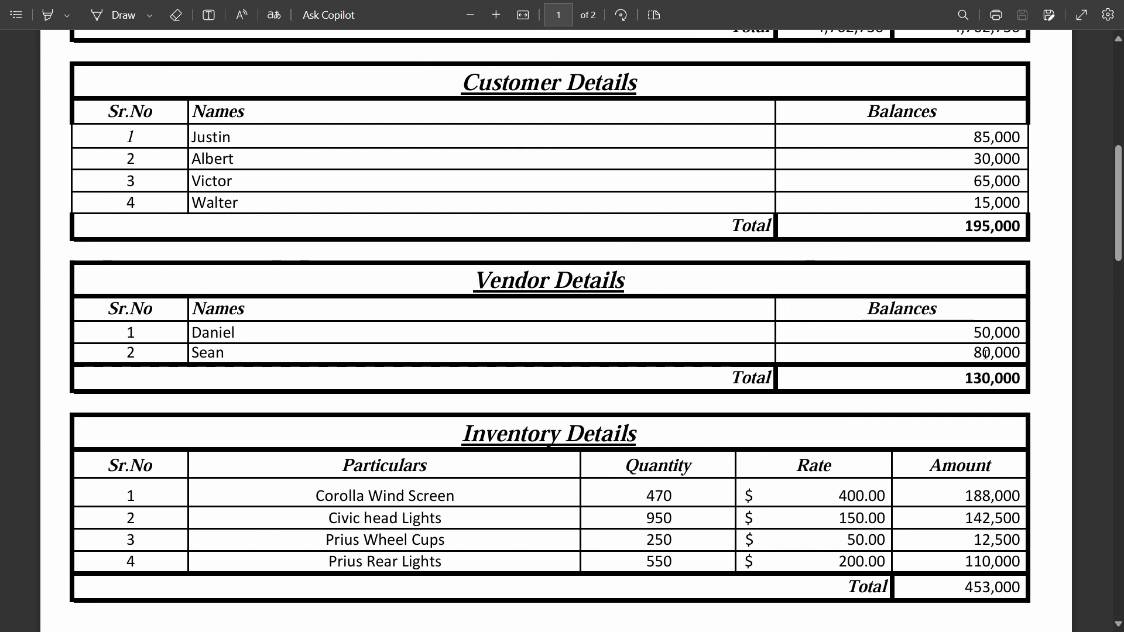
scroll(545, 332, "down", 3)
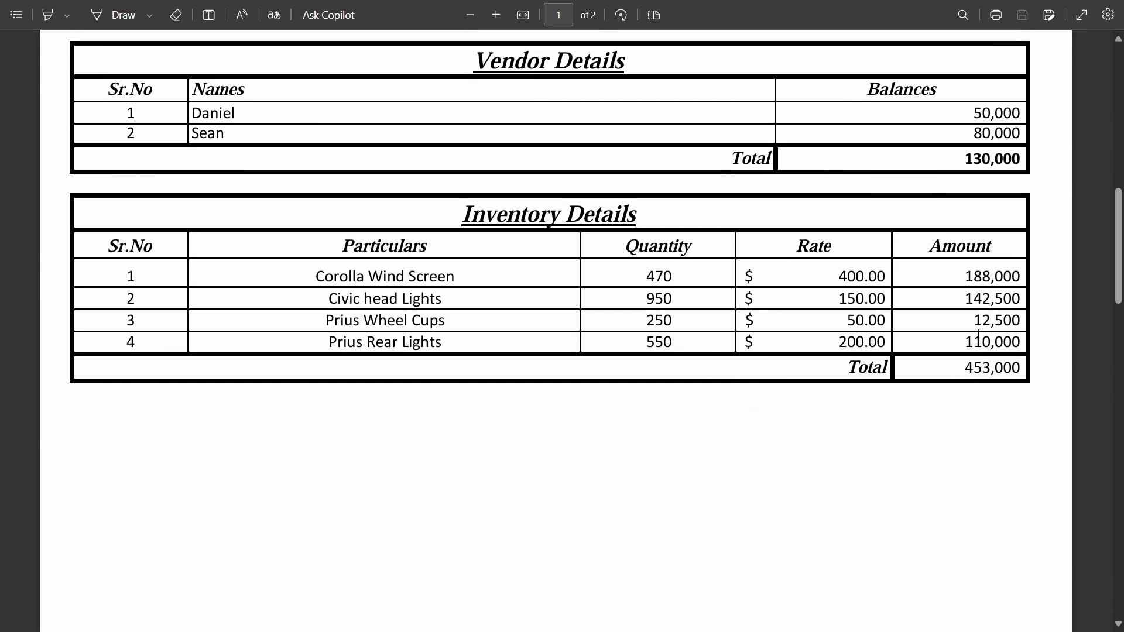
double_click(965, 369)
scroll(931, 372, "up", 10)
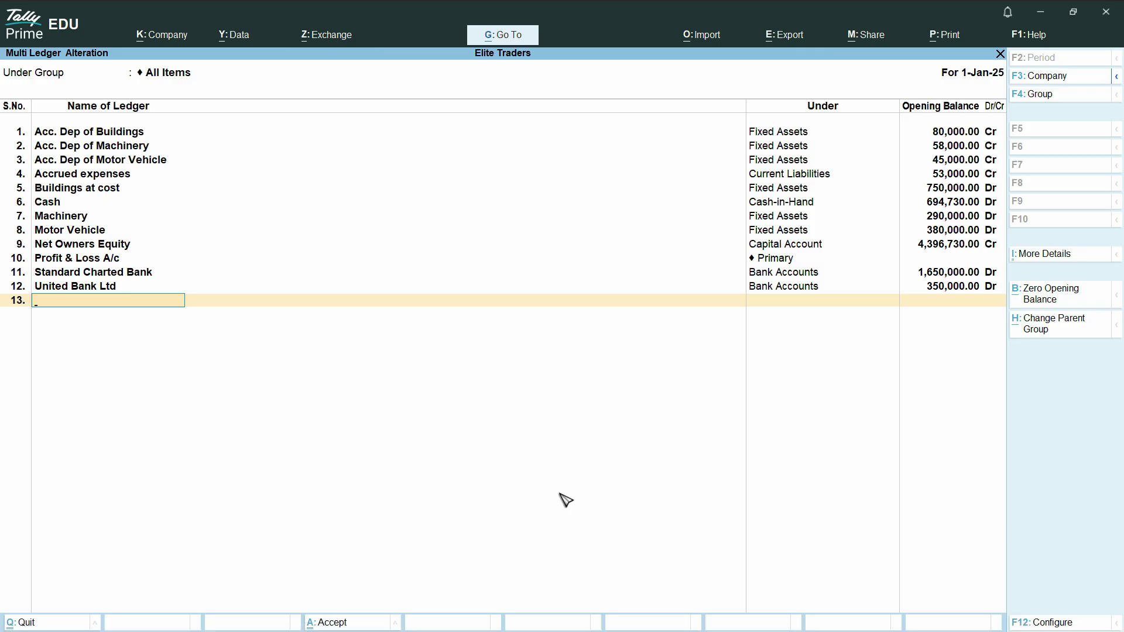
Leave the multi-ledger alteration and chart of accounts in TallyPrime and return to the Gateway of Tally
key("Escape")
key("y")
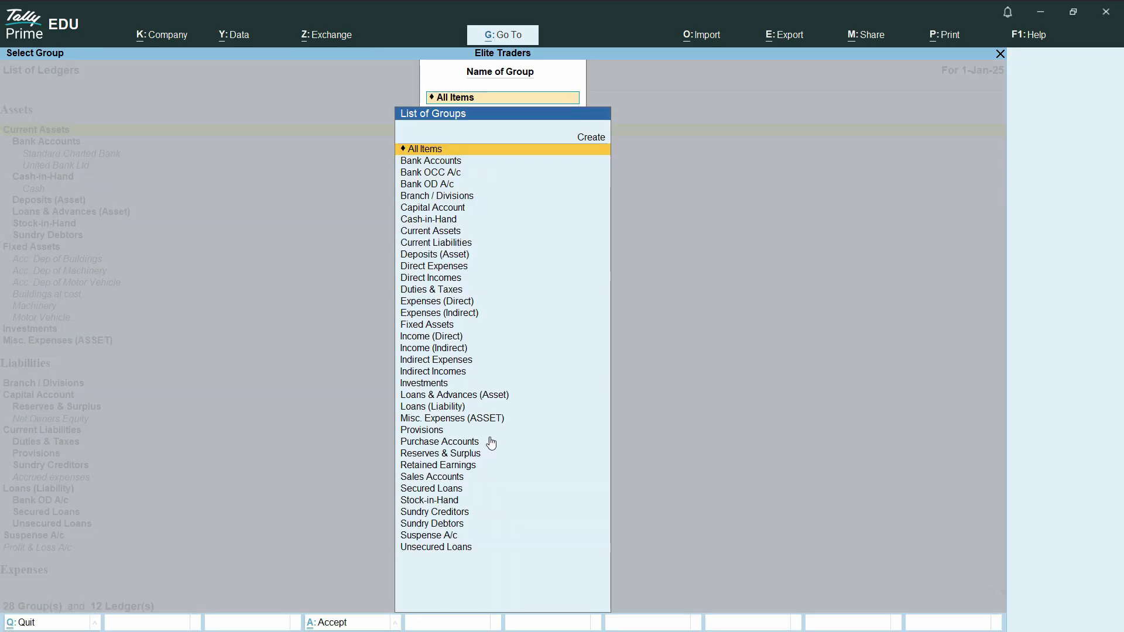
key("Escape")
key("Escape")
key("Escape")
key("Escape")
key("n")
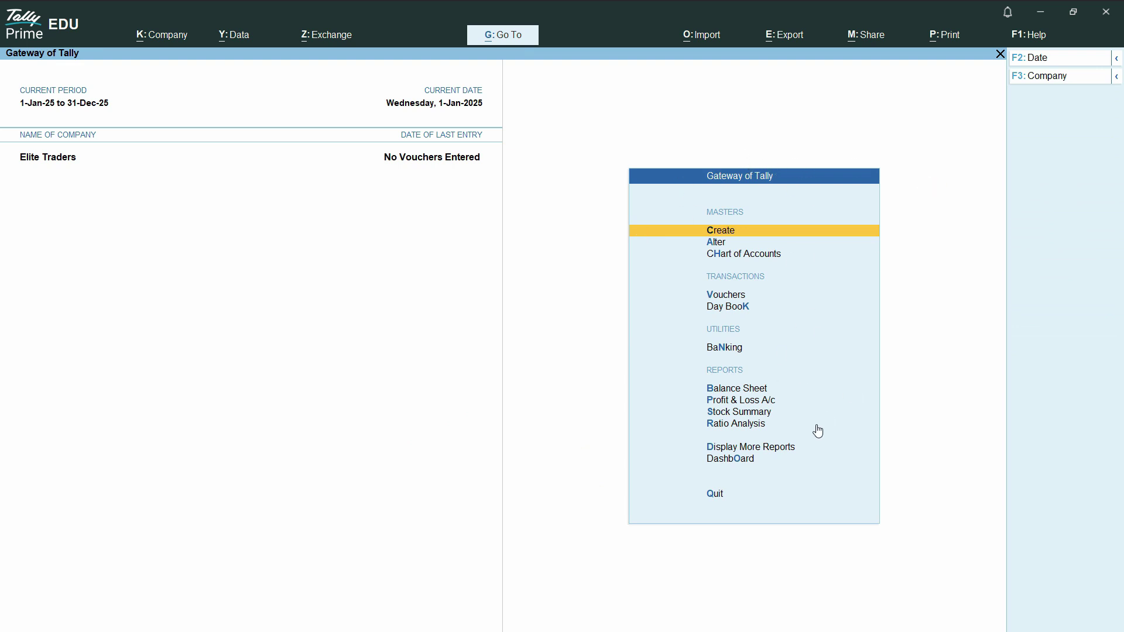
Display the Trial Balance report for Elite Traders in its detailed view
key("alt+Tab")
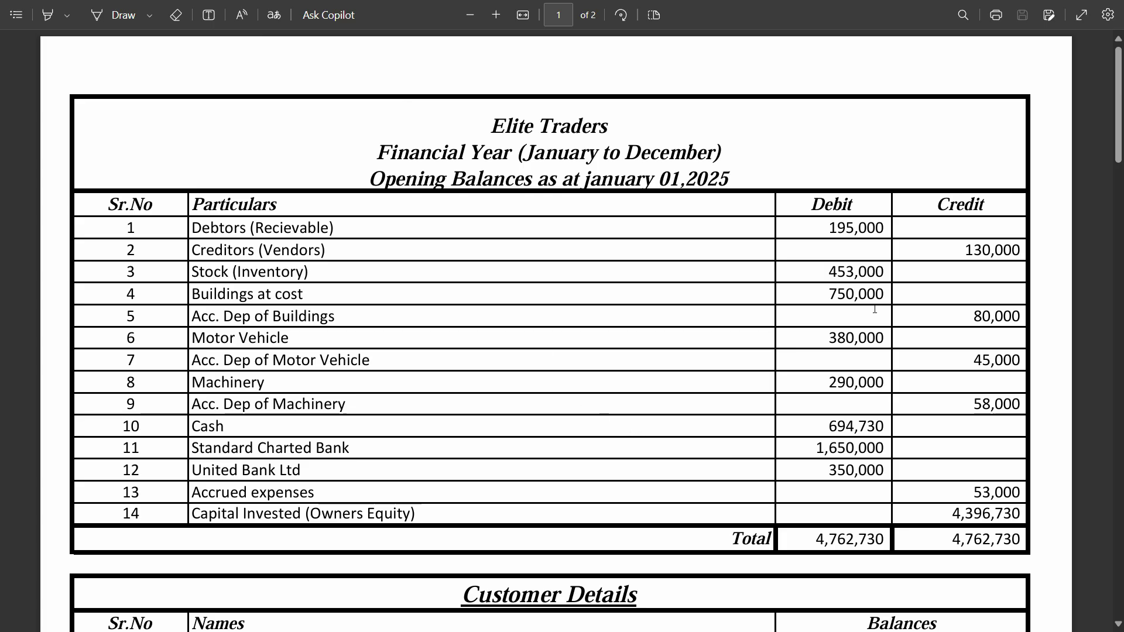
key("alt+Tab")
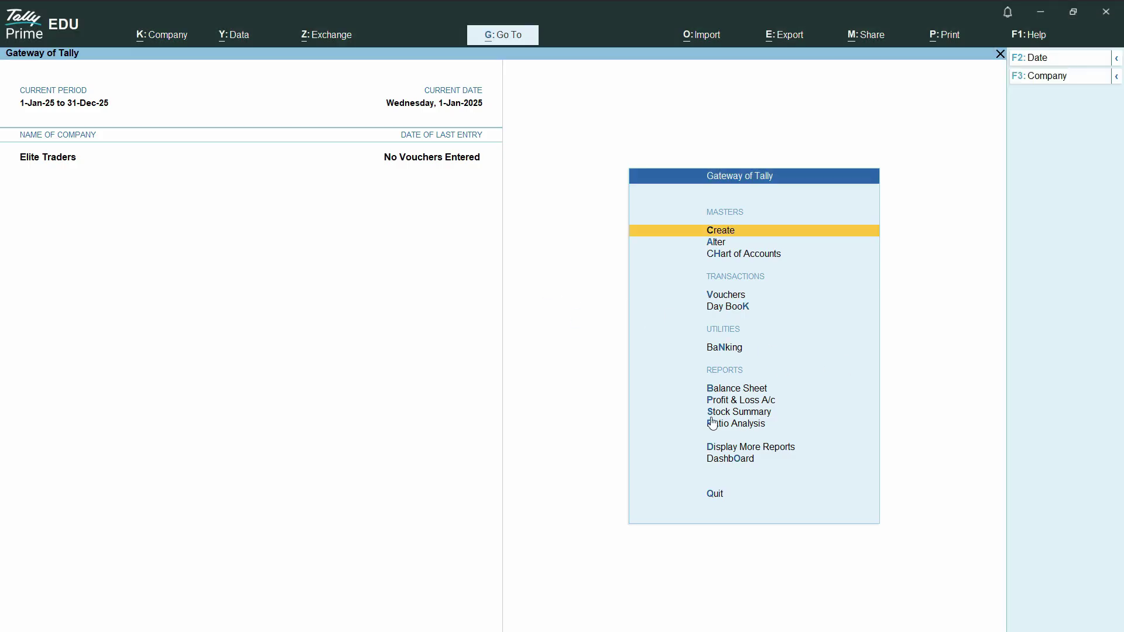
left_click(774, 454)
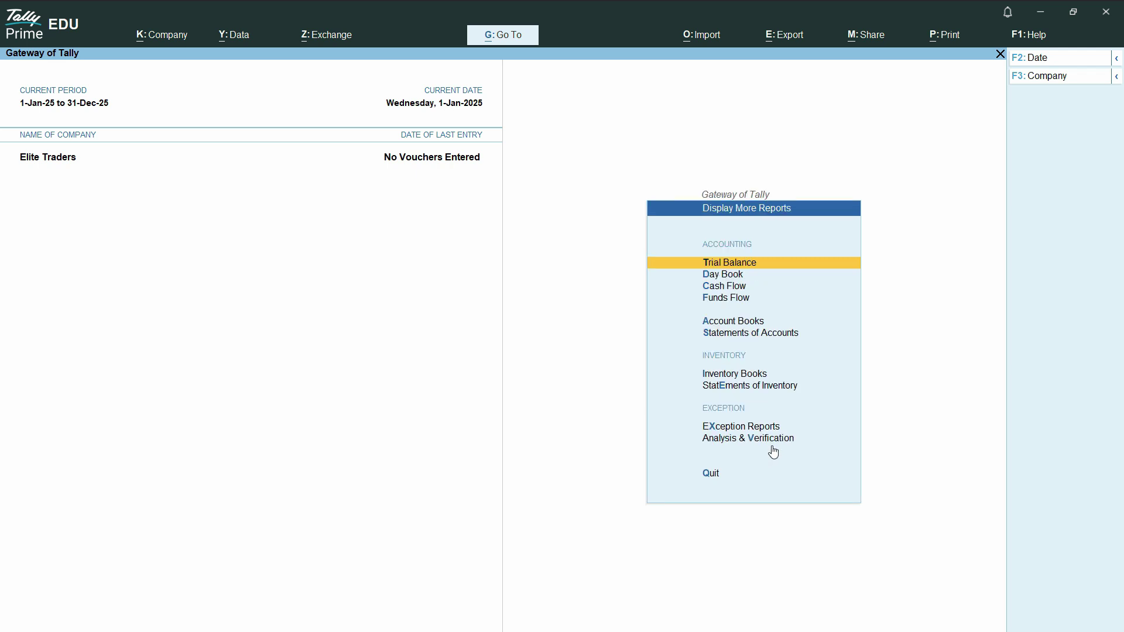
left_click(739, 268)
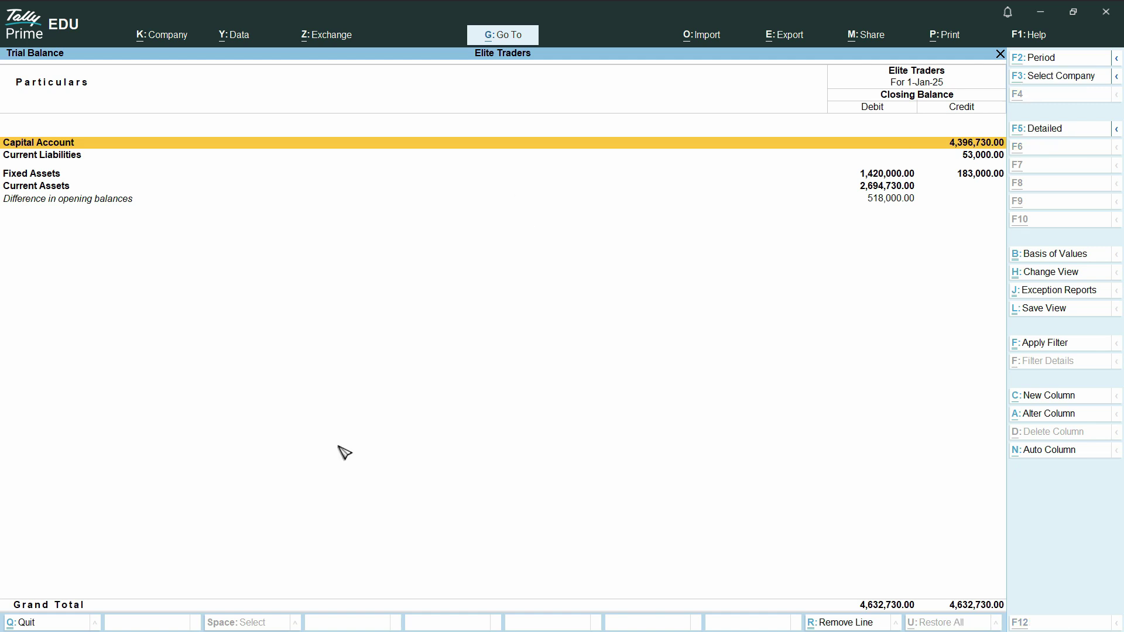
key("alt+F1")
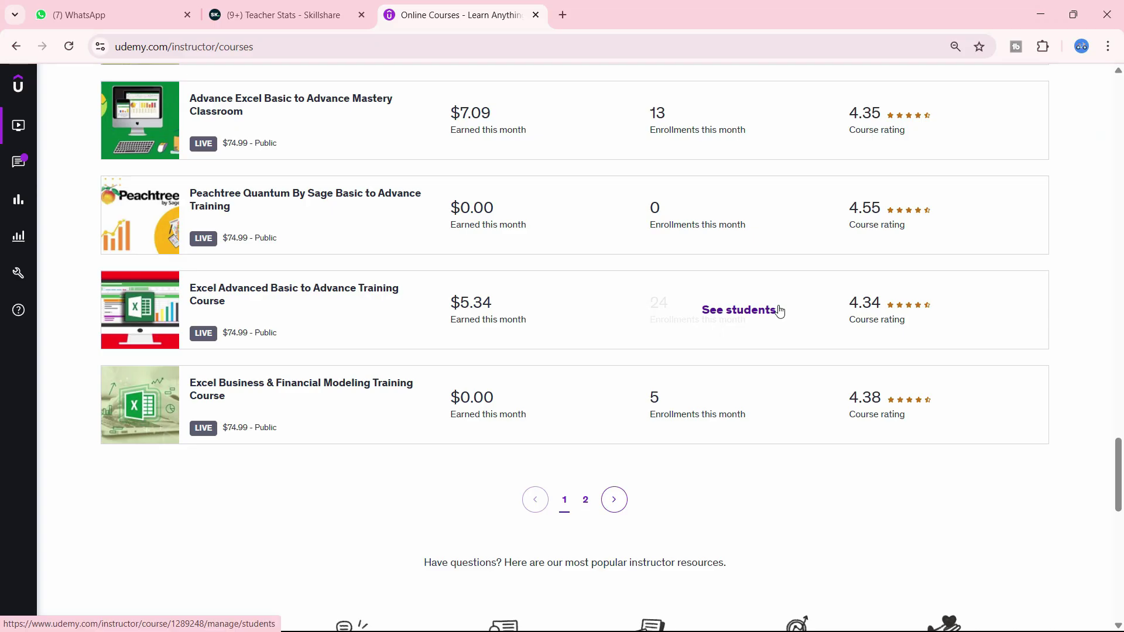
Switch to the opening balances PDF and highlight the debit amounts of Debtors and Stock
key("alt+Tab")
key("alt+Tab")
key("alt+Tab")
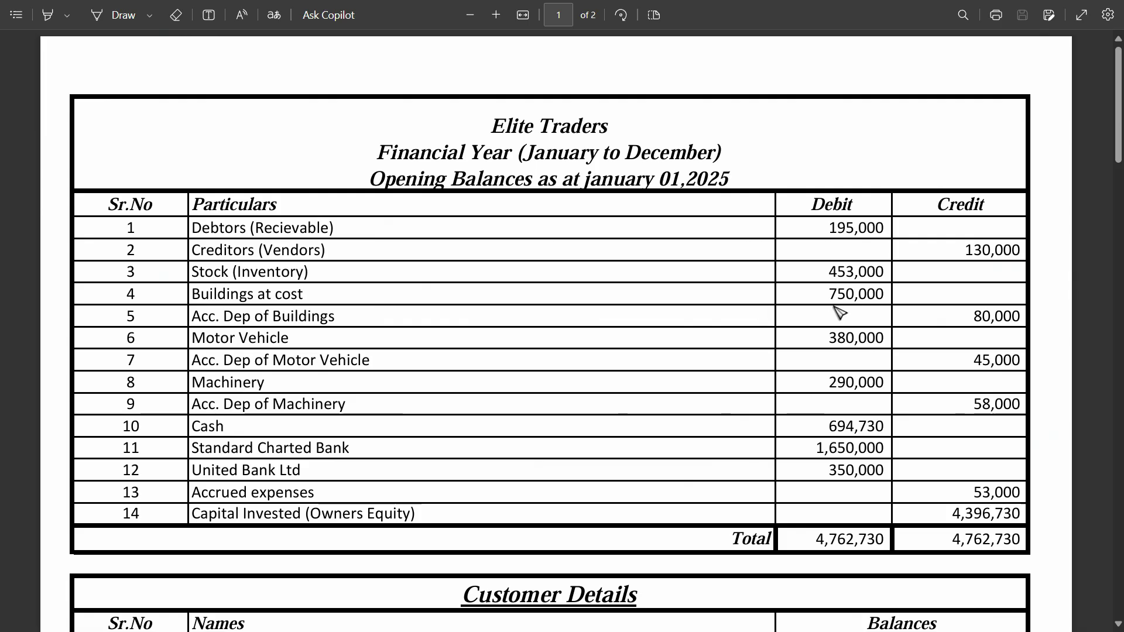
left_click_drag(820, 224, 885, 226)
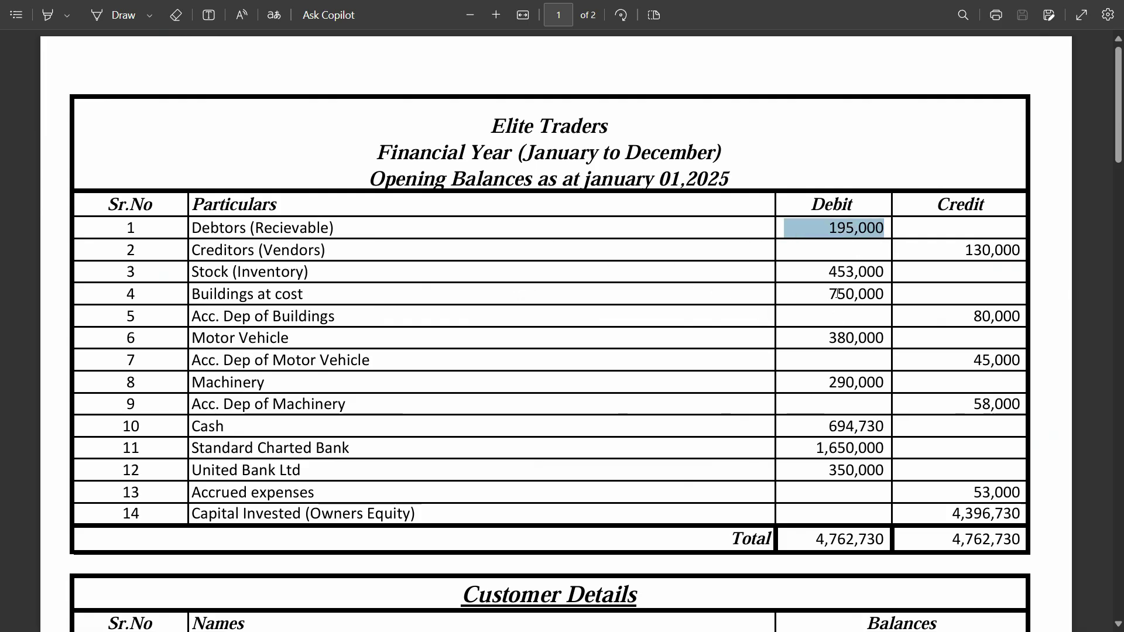
left_click_drag(829, 272, 872, 274)
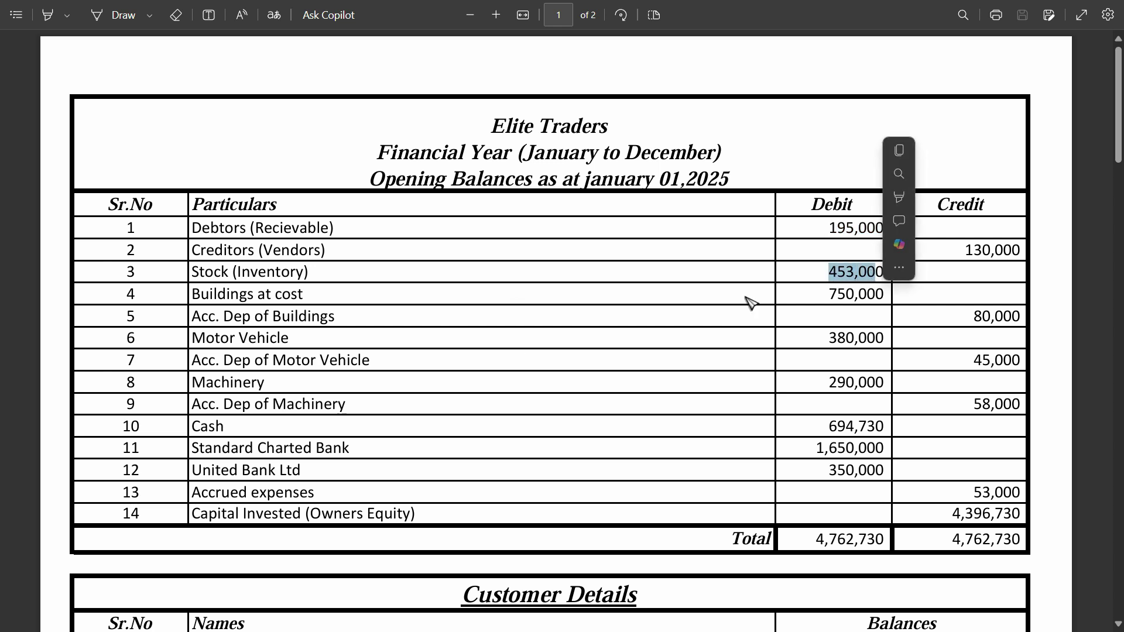
In Calculator, add the debtors balance 195000 and stock balance 453000, and subtract the creditors balance 130000
key("super")
left_click(738, 304)
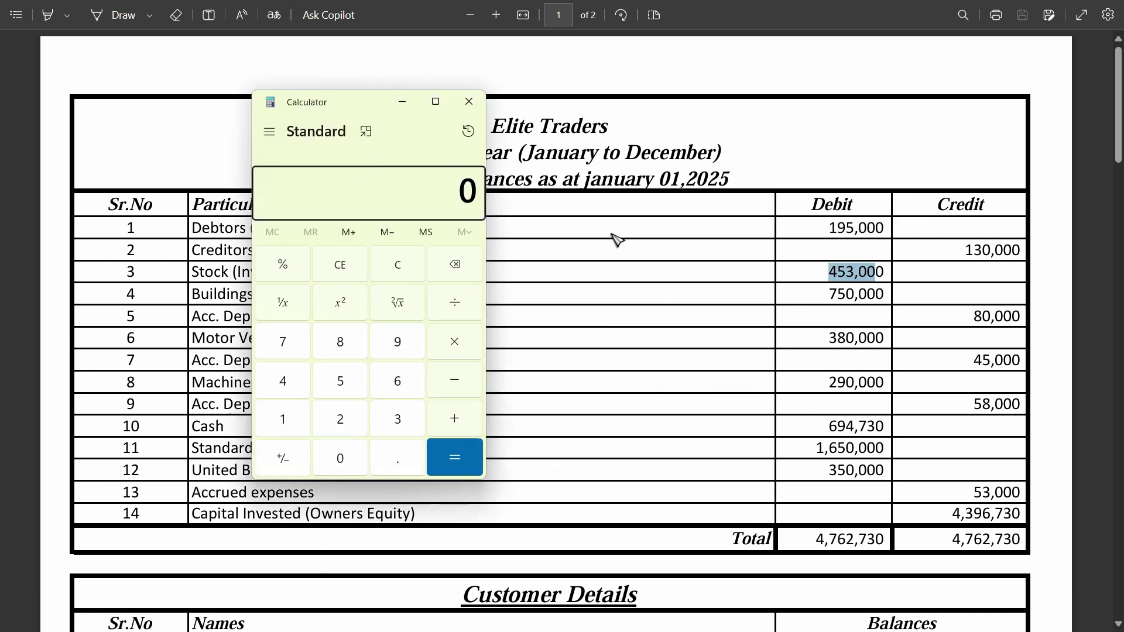
type("195")
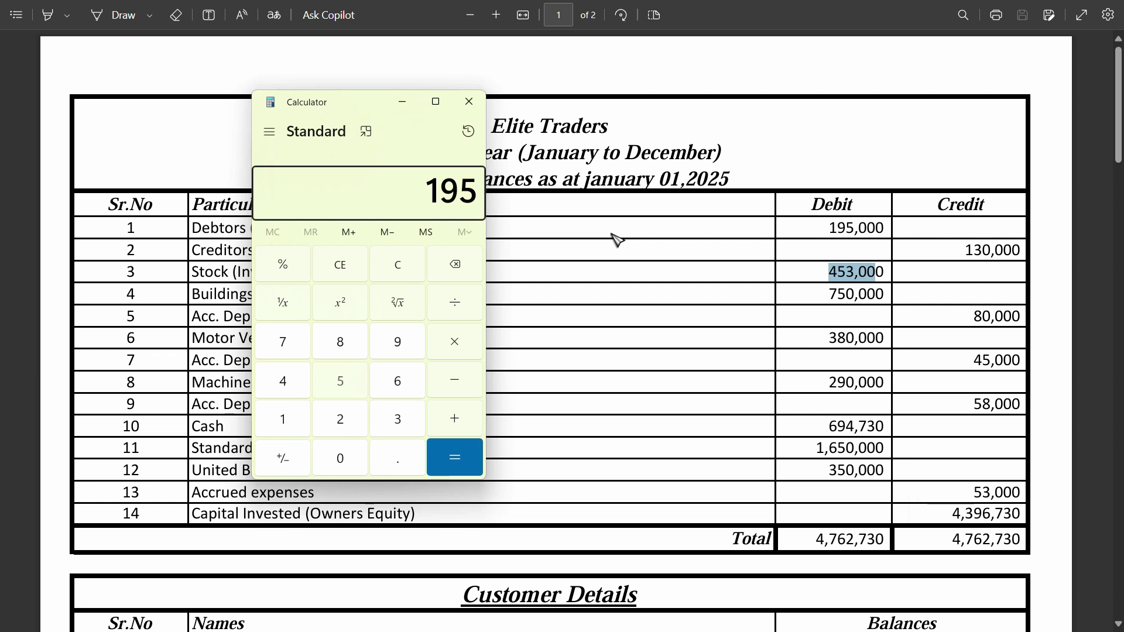
type("000 + 453,000")
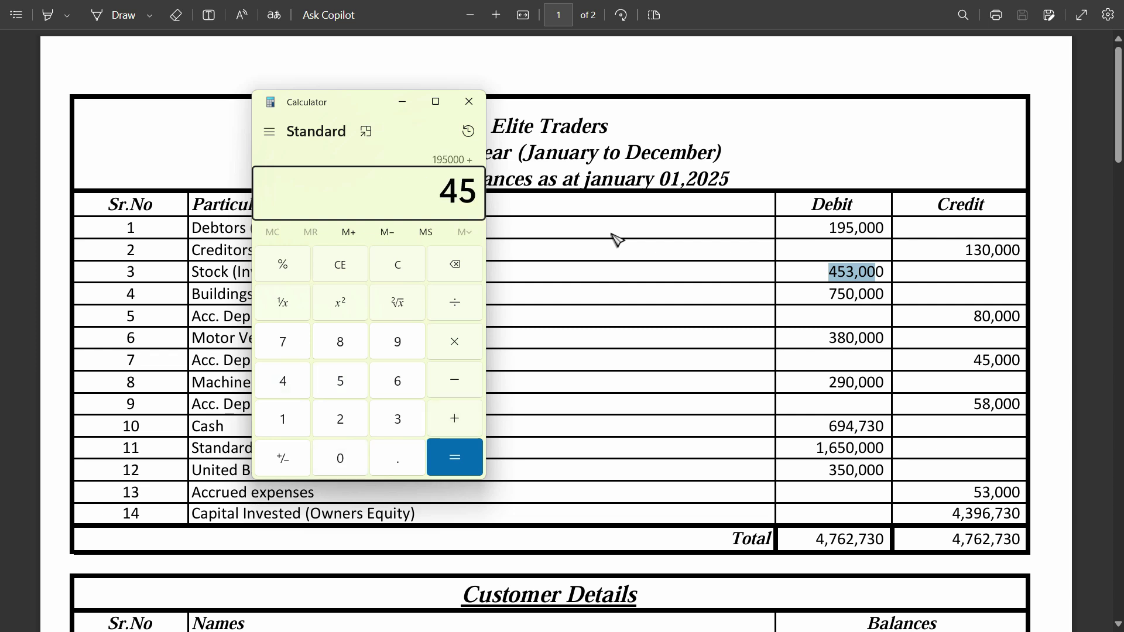
key("Return")
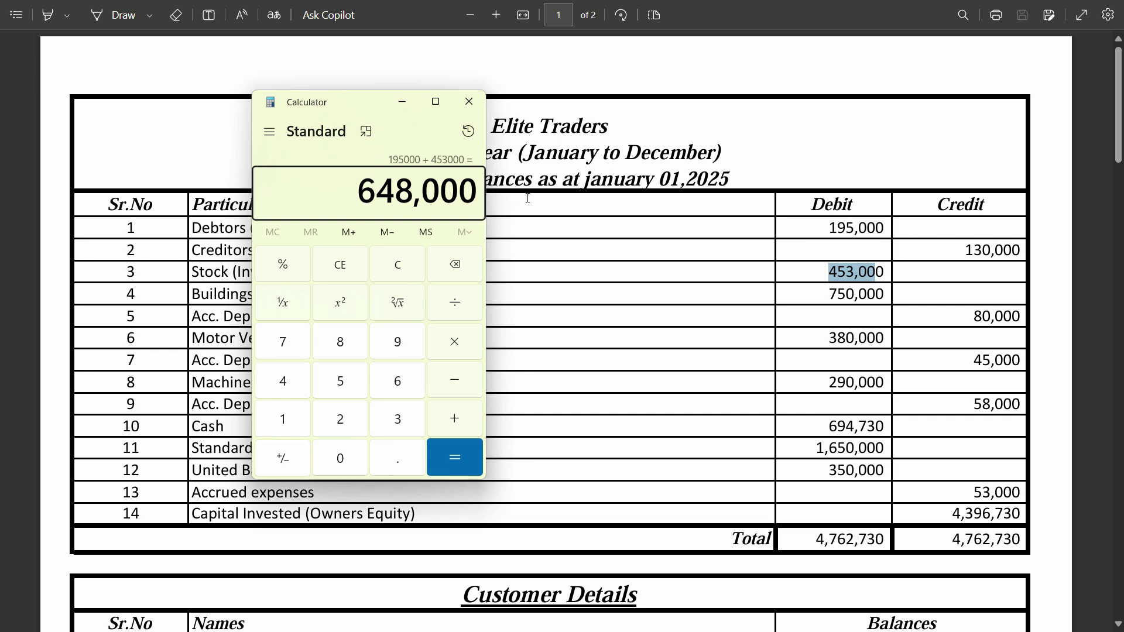
key("minus")
type("130000")
key("Return")
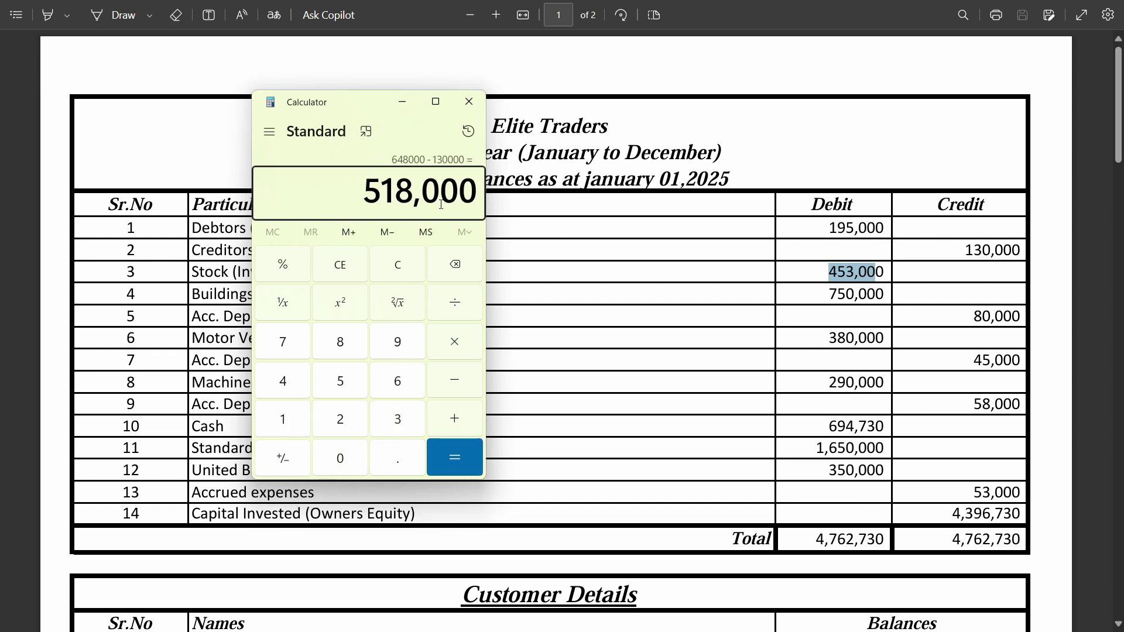
Switch back to TallyPrime, check the difference in opening balances, and close the Trial Balance back to the Gateway of Tally
key("alt+Tab")
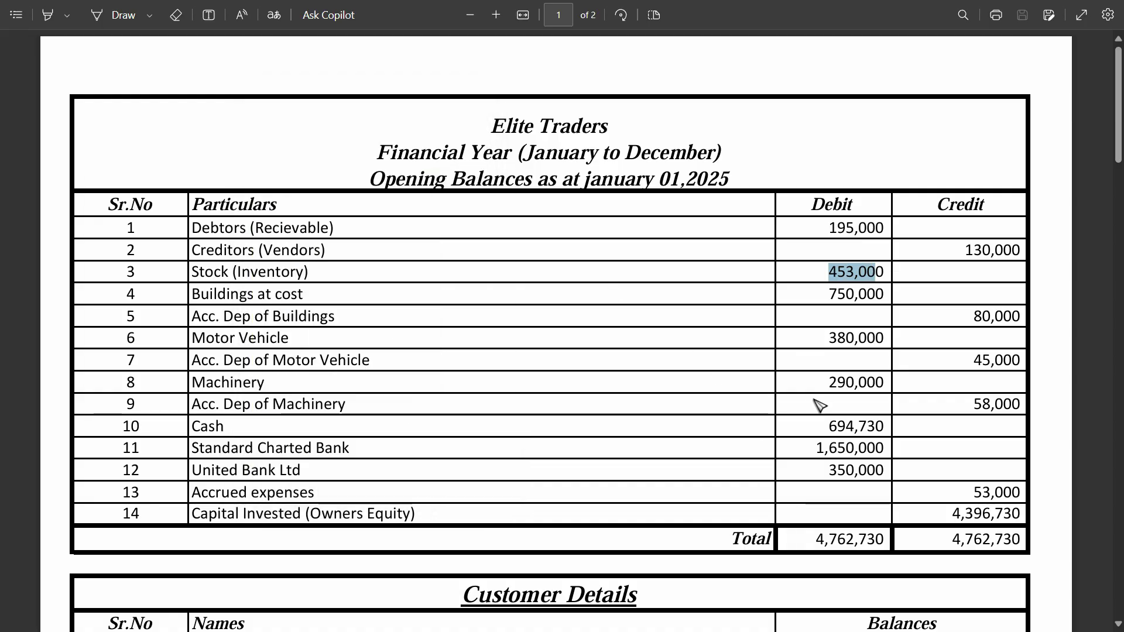
key("alt+Tab")
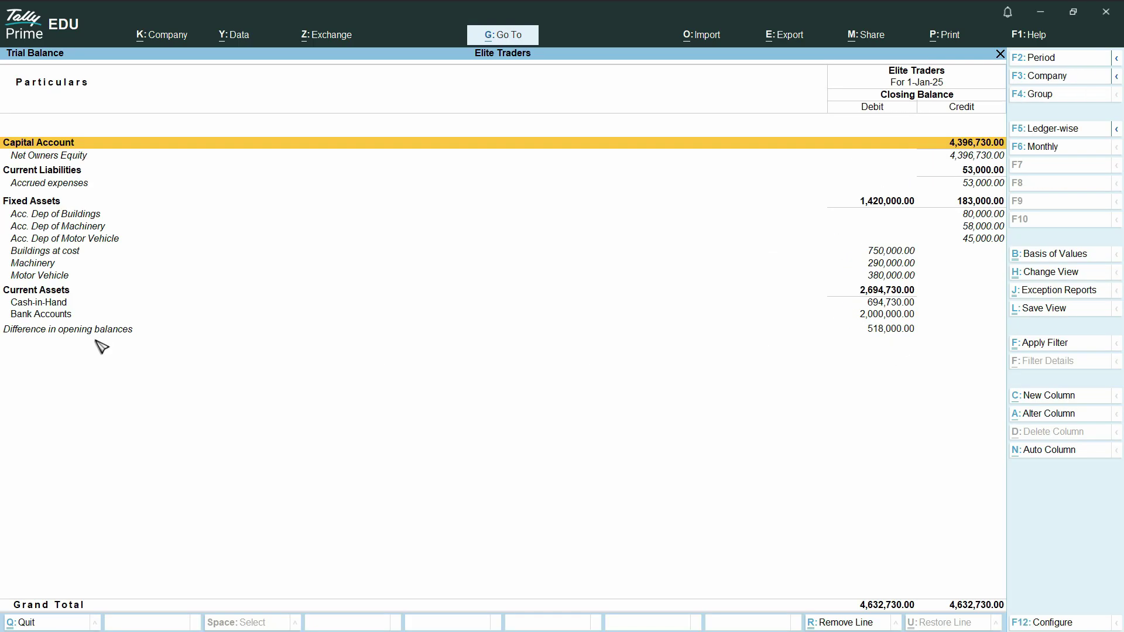
key("Escape")
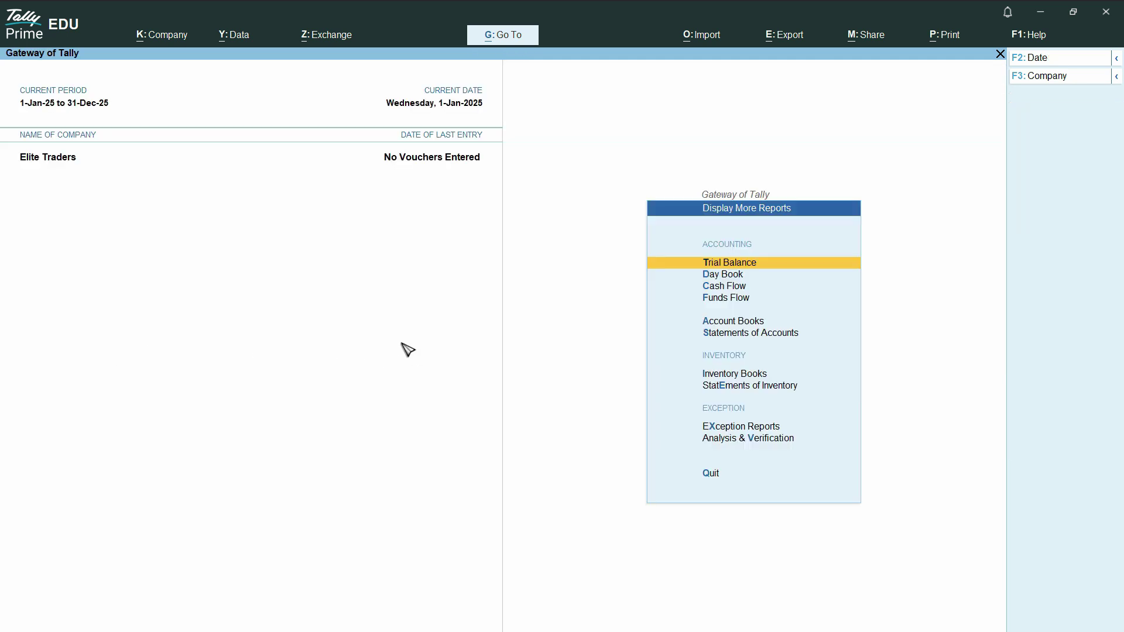
key("Escape")
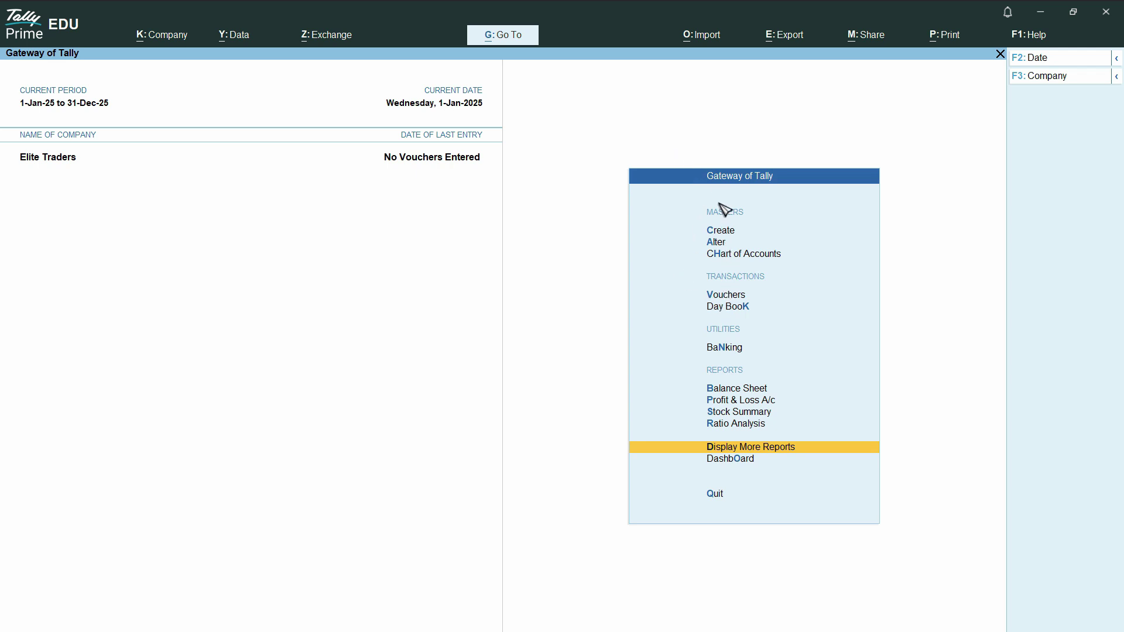
Open Multi Ledger Creation from the chart of accounts' ledgers and keep All Items as the group
left_click(740, 256)
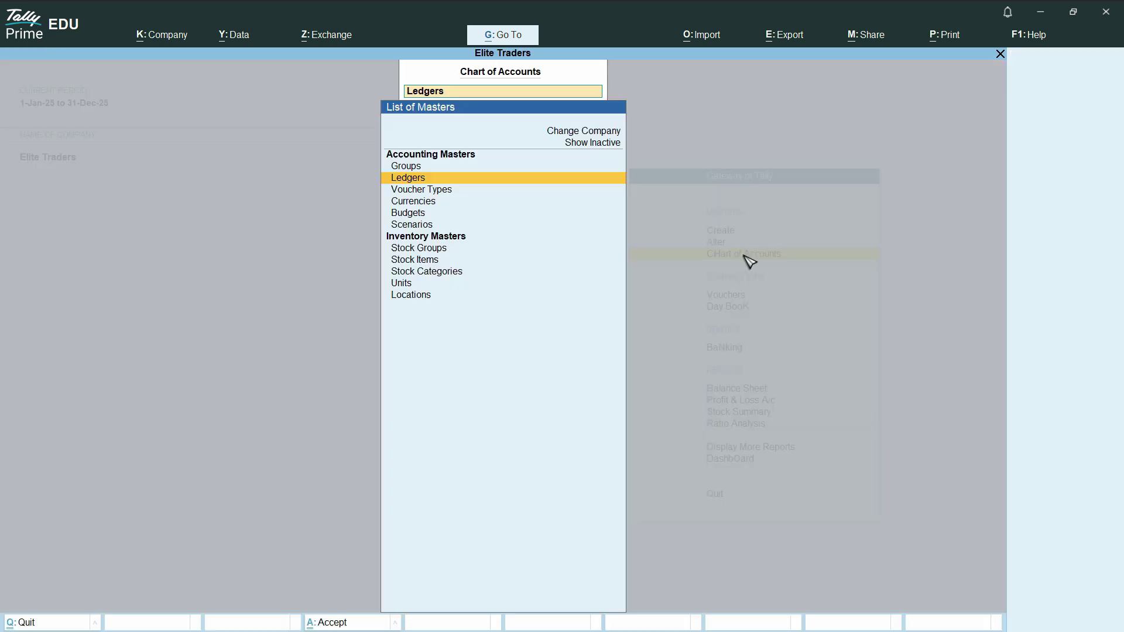
left_click(411, 183)
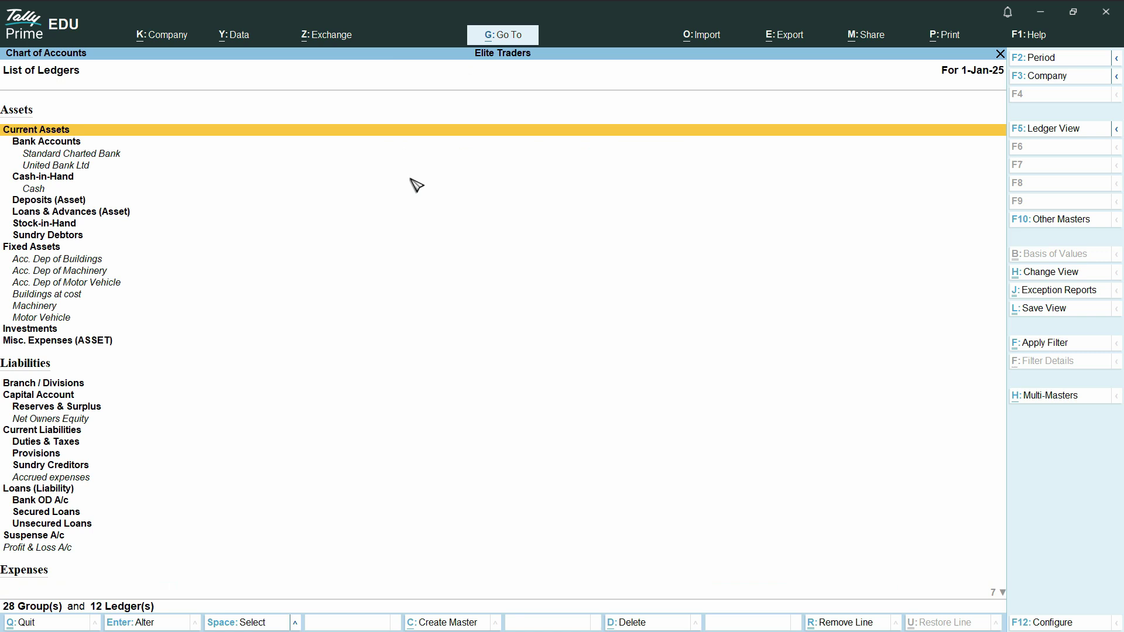
left_click(1060, 402)
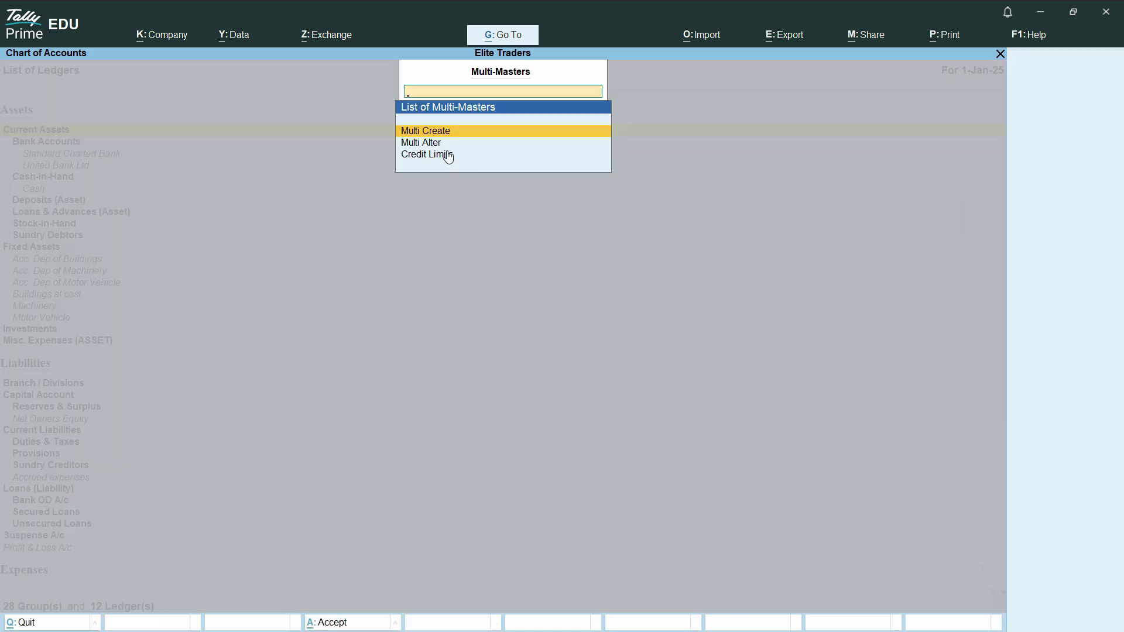
left_click(426, 132)
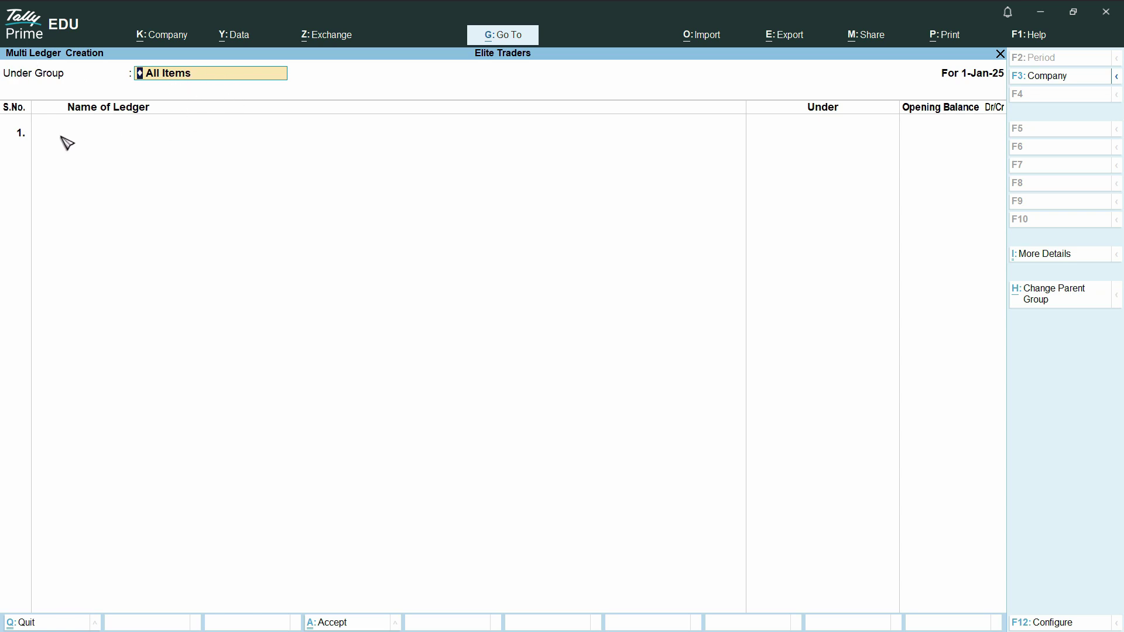
key("Return")
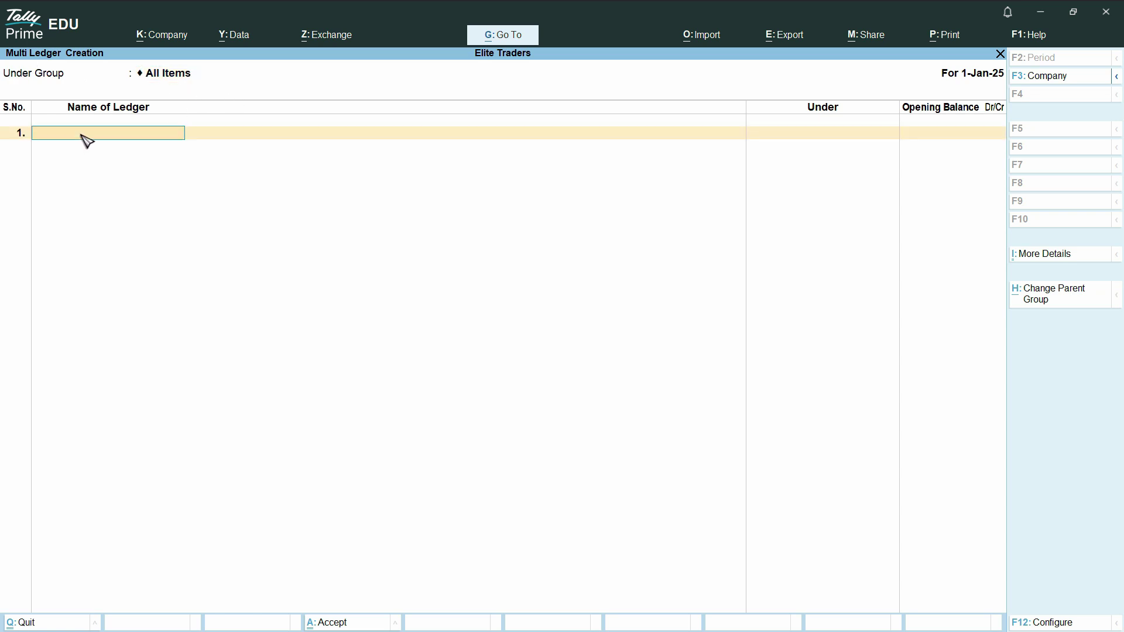
Copy the first customer's name from the PDF's Customer Details and enter it as the name of the first new ledger in TallyPrime
key("alt+Tab")
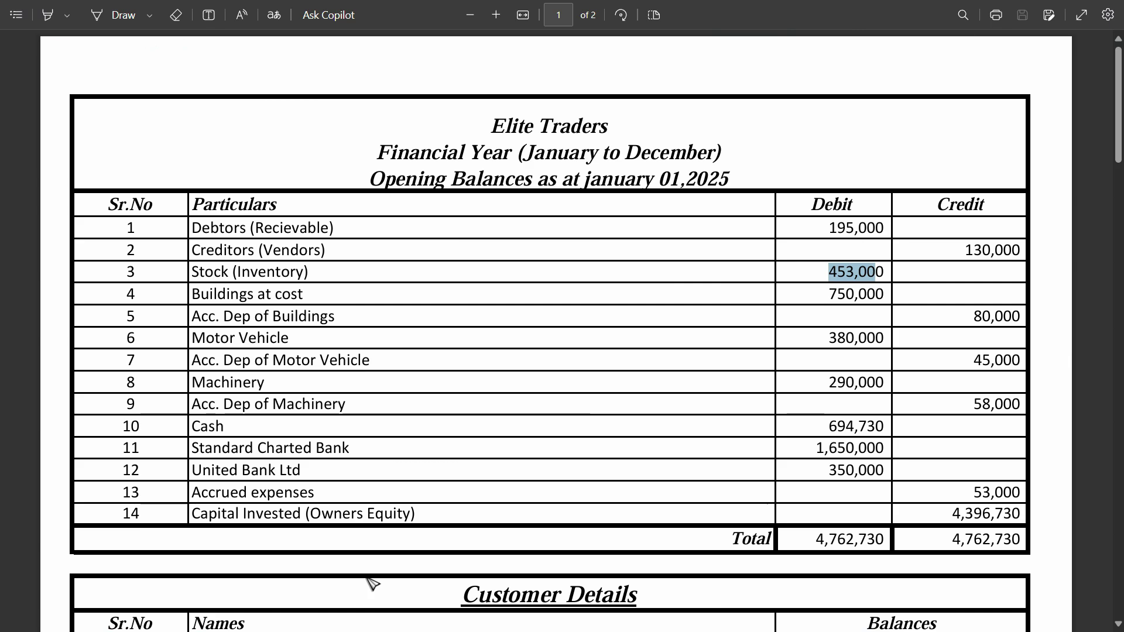
scroll(371, 582, "down", 6)
double_click(220, 285)
key("ctrl+c")
key("alt+Tab")
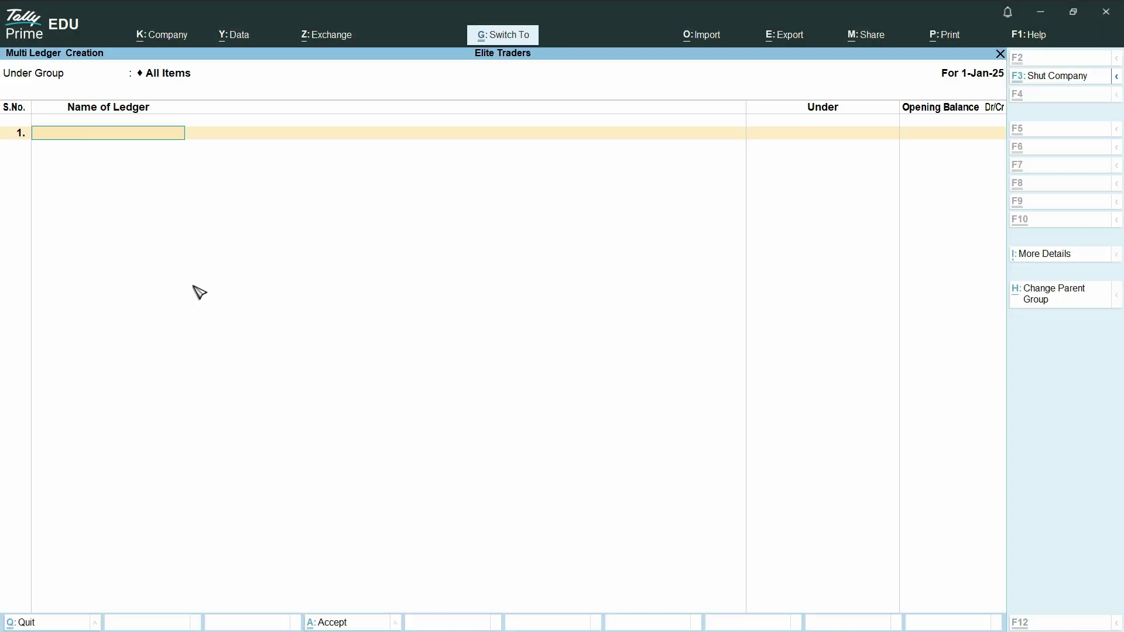
key("ctrl+v")
key("Return")
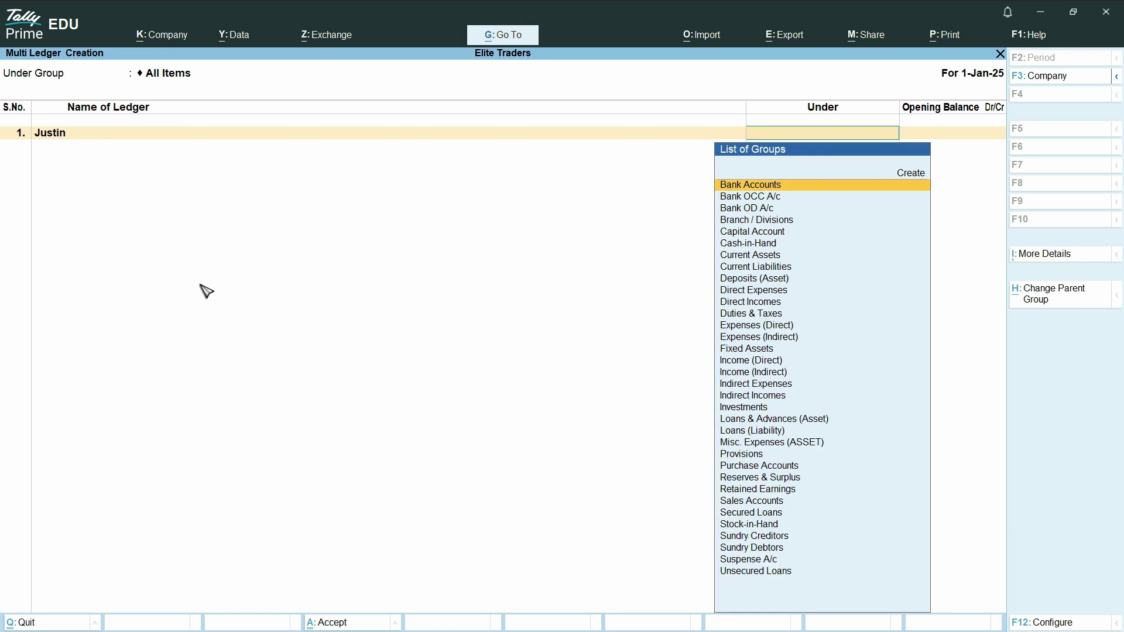
Look through the list of groups available for the first customer's ledger
key("Down")
key("Down")
key("Down")
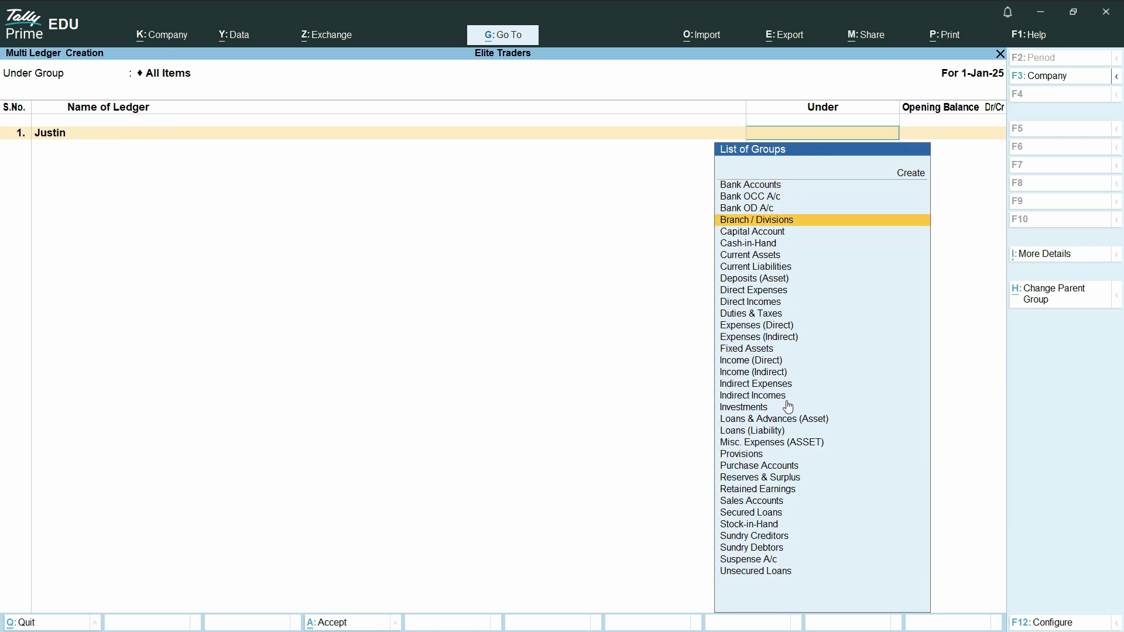
key("Down")
key("Down")
key("Down")
key("Down")
key("Down")
key("Down")
key("Down")
key("Down")
key("Down")
key("Down")
key("Down")
key("Down")
key("Down")
key("Down")
key("Down")
key("Down")
key("Up")
key("Up")
key("Up")
key("Up")
key("Up")
key("Up")
key("Up")
key("Up")
key("Up")
key("Up")
key("Up")
key("Up")
key("Up")
key("Up")
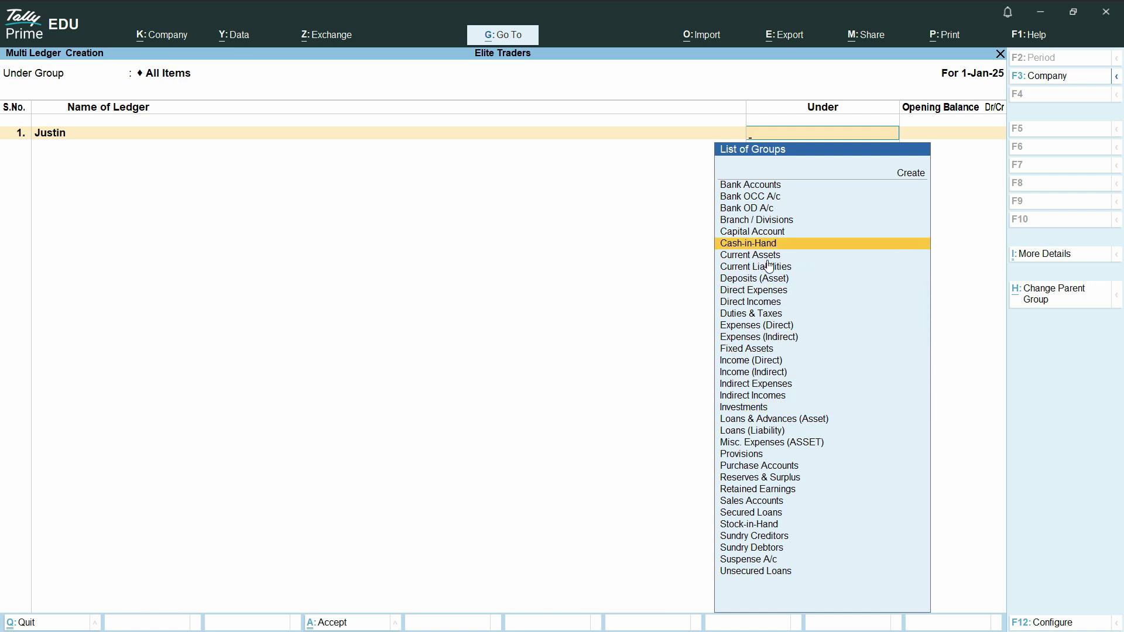
key("Down")
key("Down")
key("Down")
key("Down")
key("Down")
key("Down")
key("Down")
key("Down")
key("Down")
key("Down")
key("Down")
key("Down")
key("Down")
key("Down")
key("Down")
key("Down")
key("Down")
key("Down")
key("Down")
key("Down")
key("Down")
key("Down")
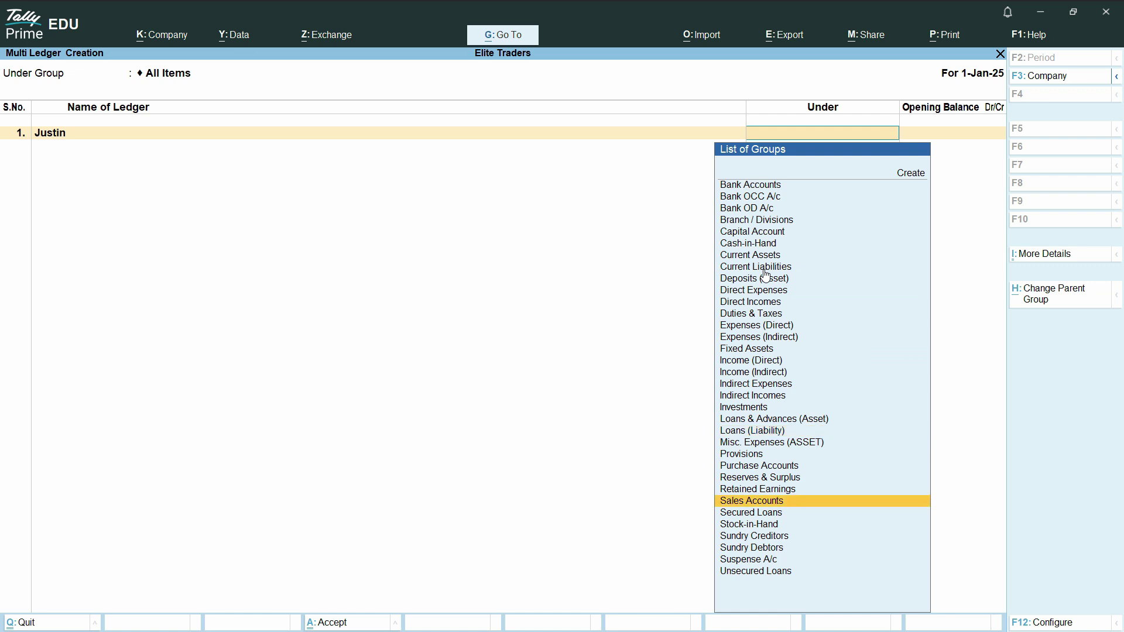
Place the first customer's ledger under the Sundry Debtors group
key("Down")
key("Down")
key("Down")
key("Down")
key("Down")
key("Down")
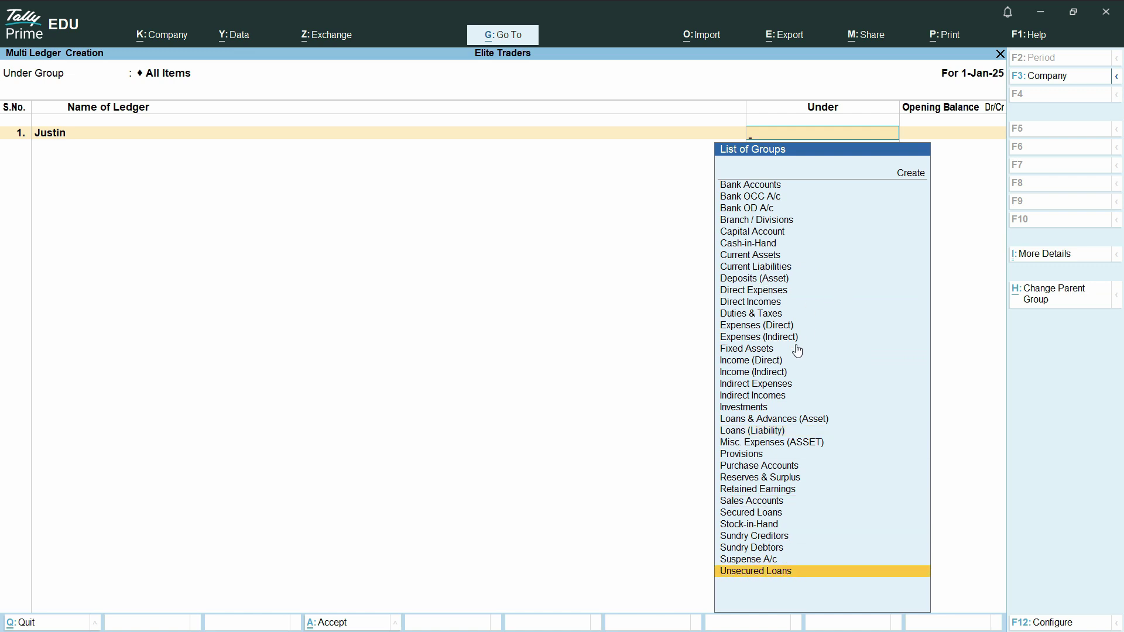
left_click(781, 549)
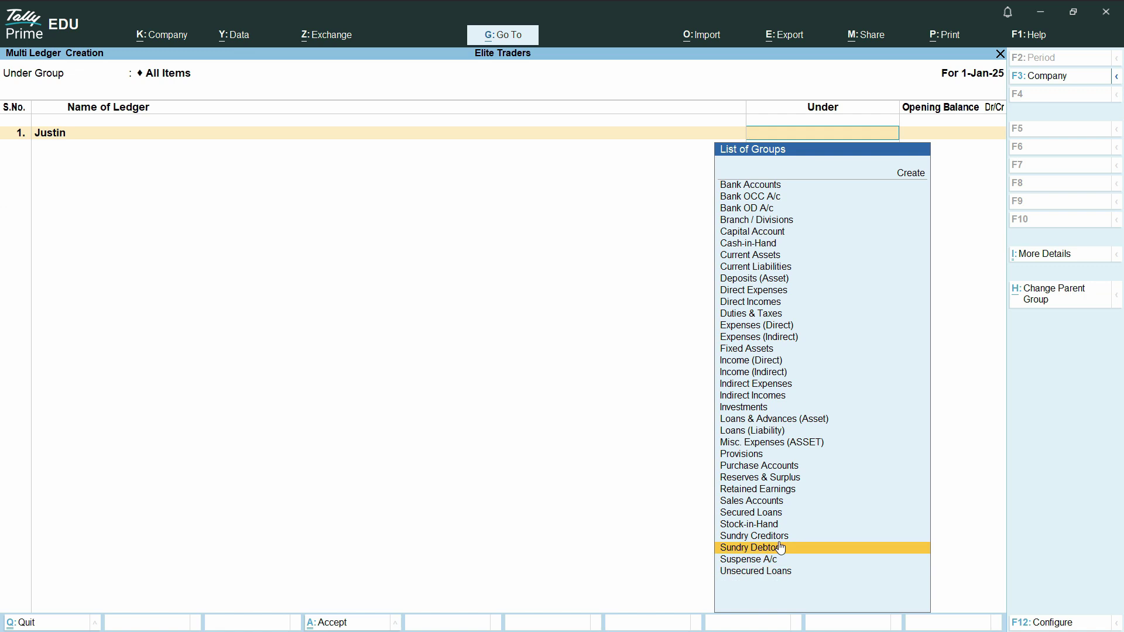
left_click(781, 549)
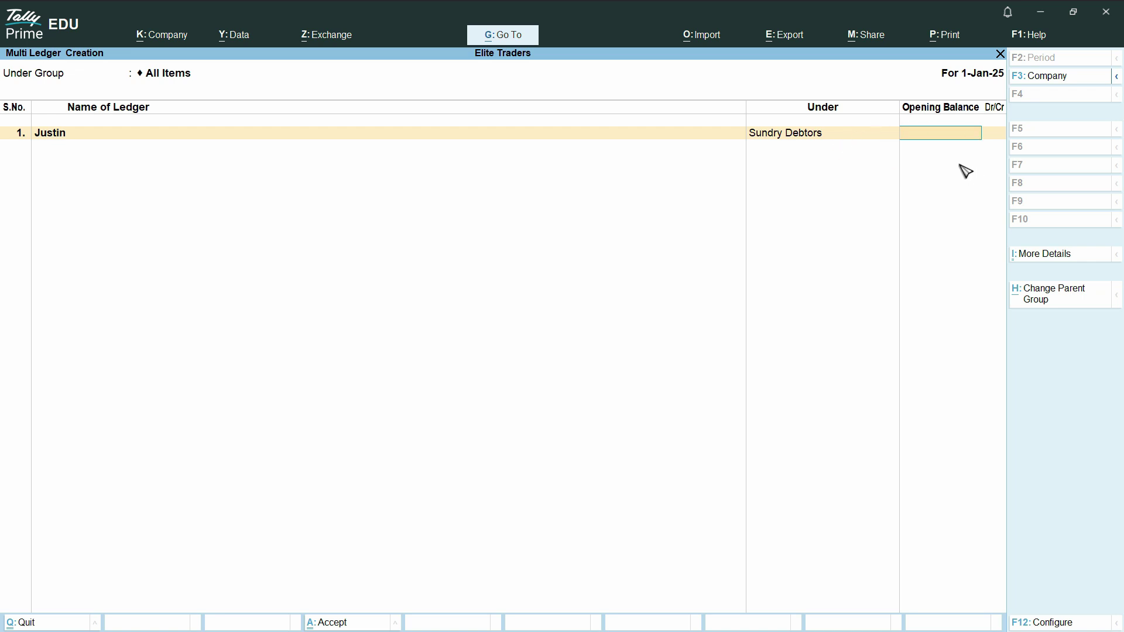
Open the ledger's Sundry Debtors group for alteration, rename it Accounts Receivable, and save it
key("BackSpace")
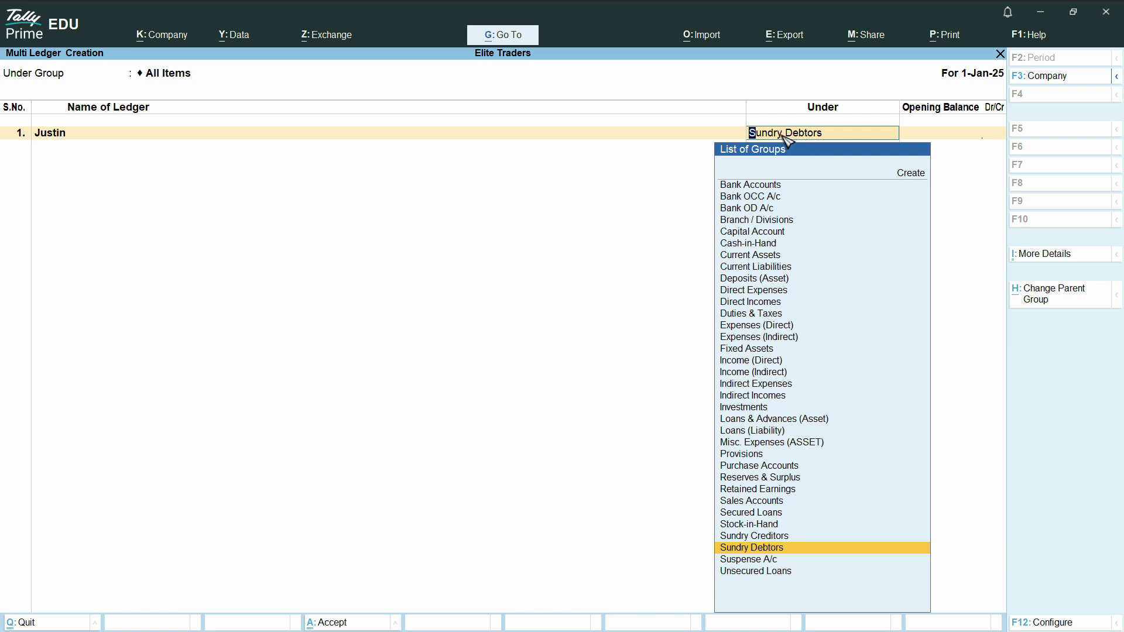
key("ctrl")
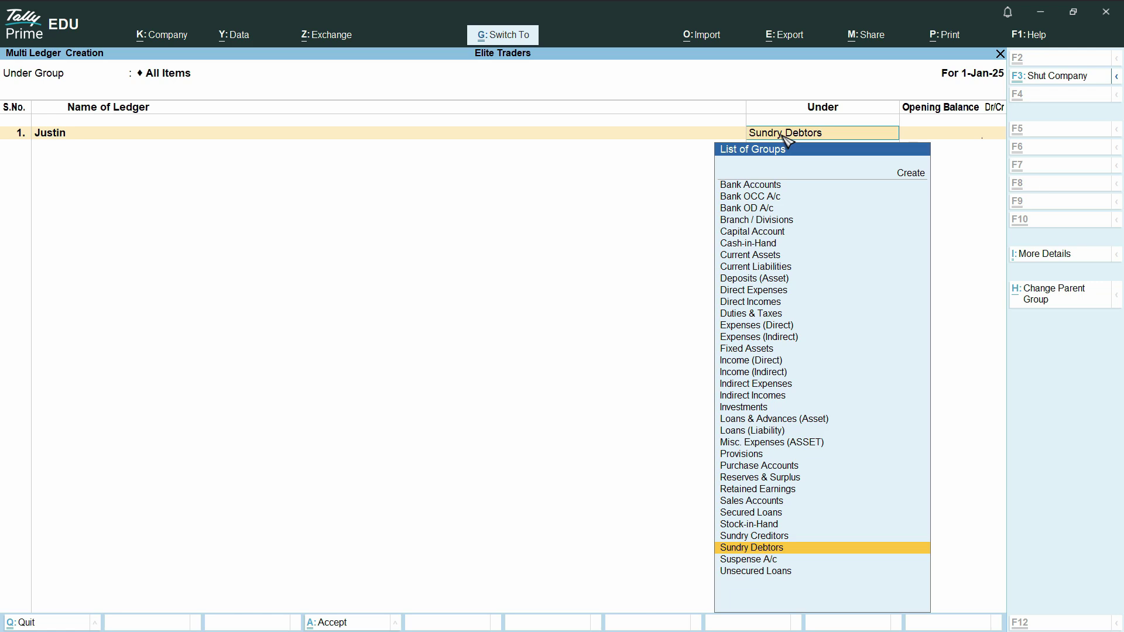
key("ctrl")
key("ctrl+Return")
key("ctrl")
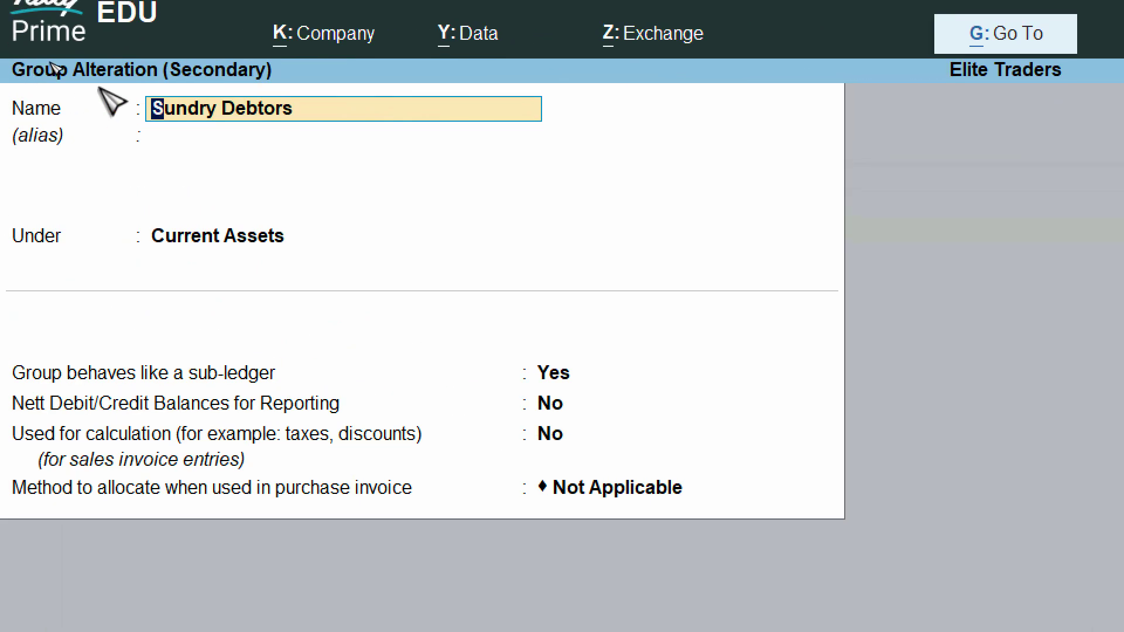
key("ctrl")
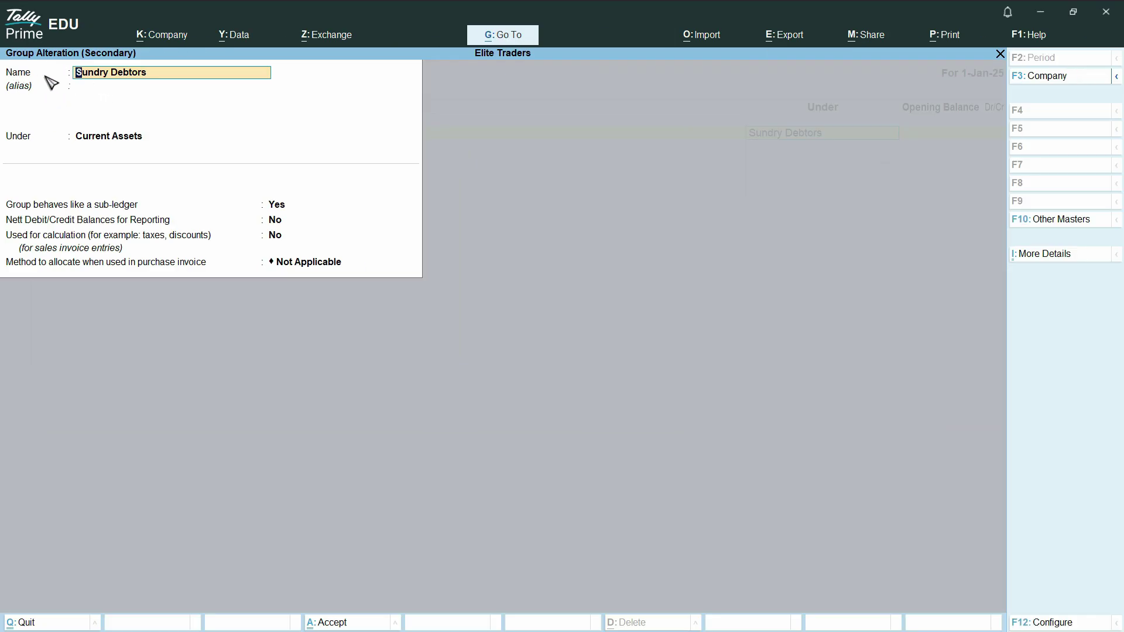
type("Accounts Receivable")
key("Return")
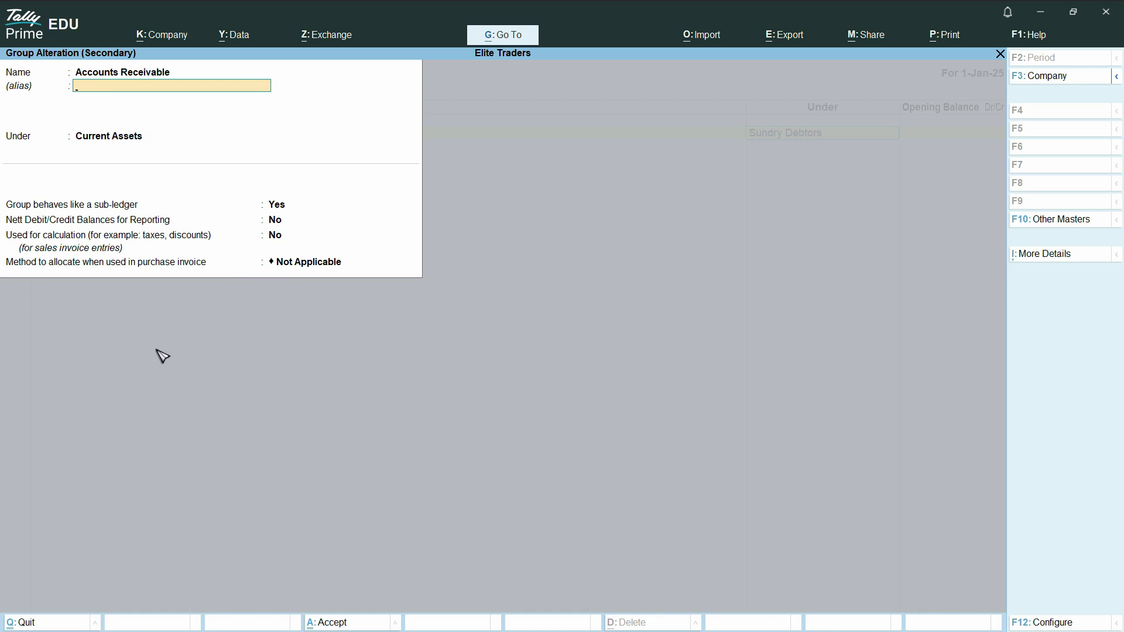
key("ctrl")
key("ctrl")
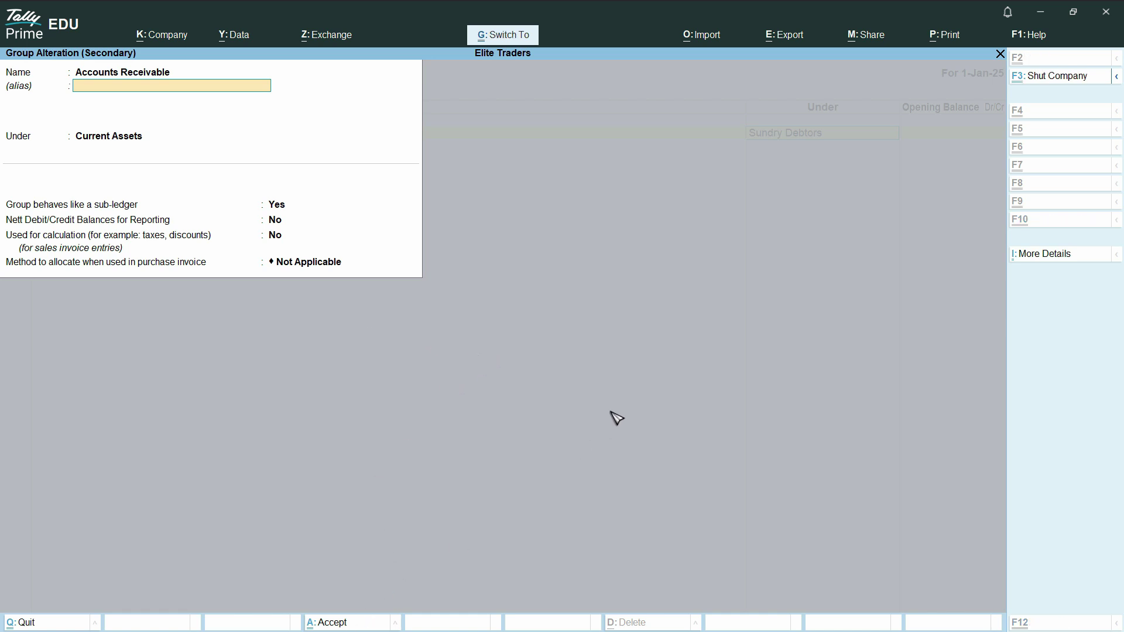
left_click(352, 622)
key("Return")
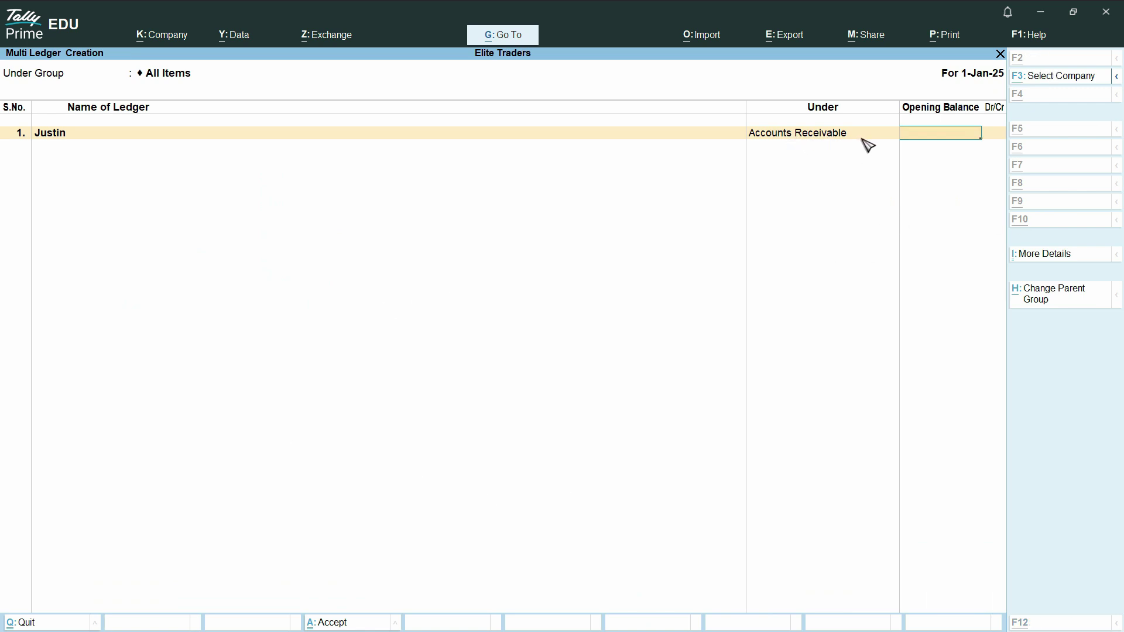
Give the first customer an opening balance of 85000 Dr from the PDF and accept the bill-wise details without a bill reference
key("alt+Tab")
key("alt+Tab")
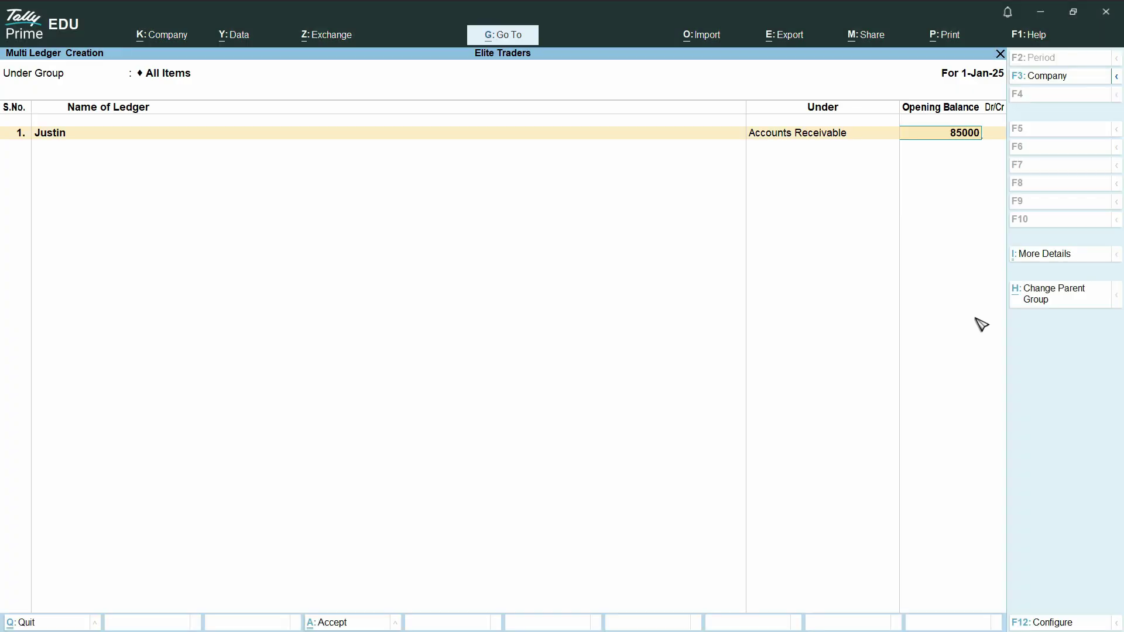
key("Return")
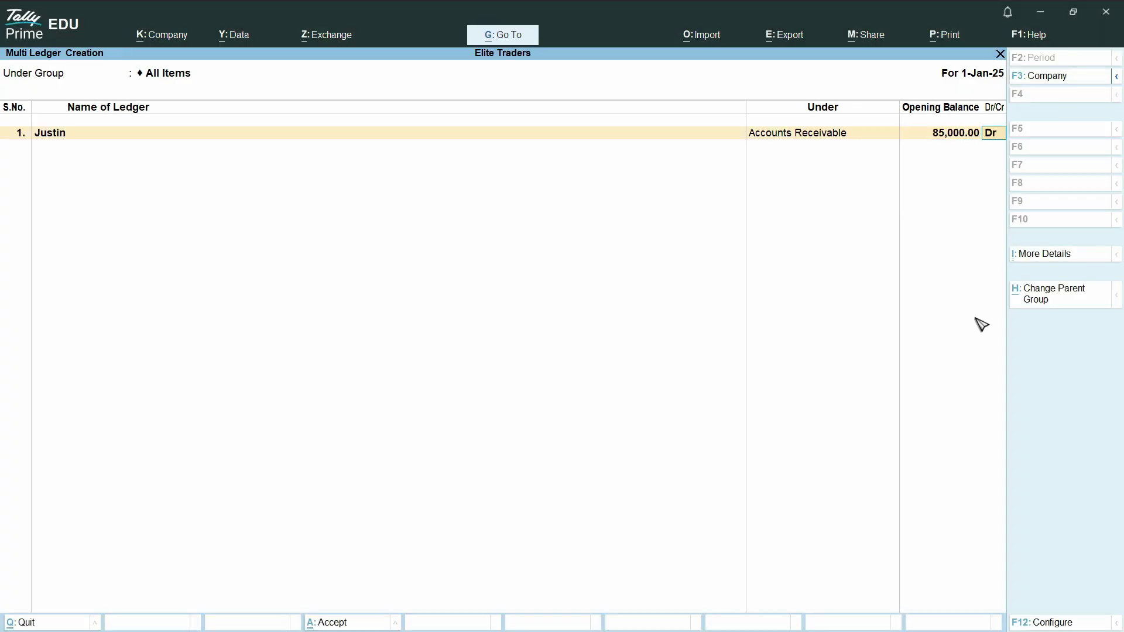
key("Return")
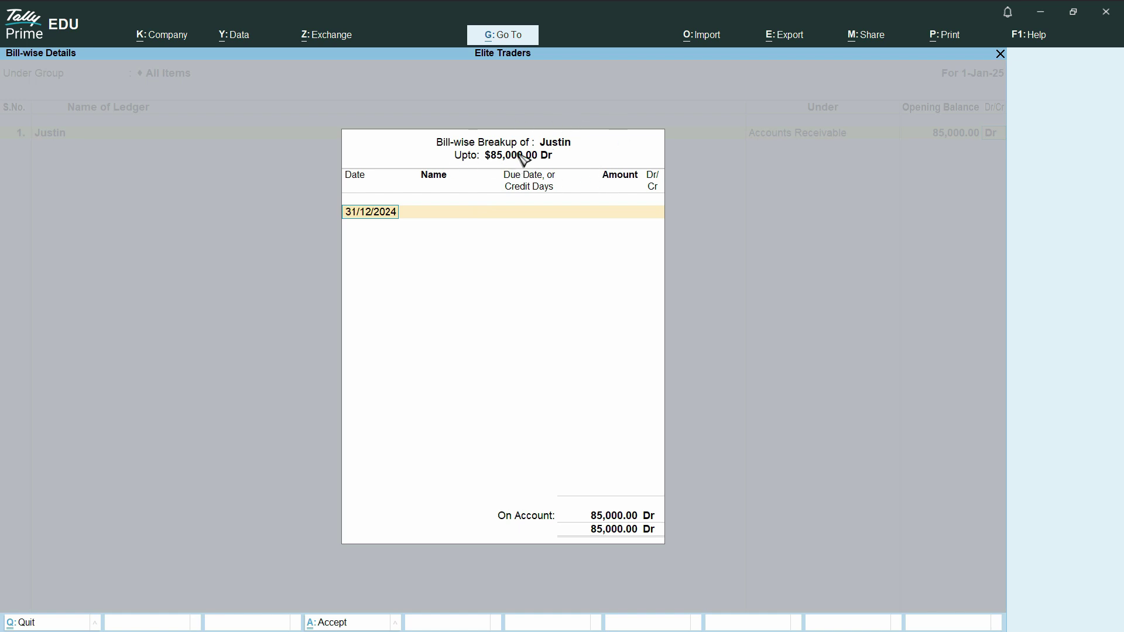
key("Return")
key("ctrl+a")
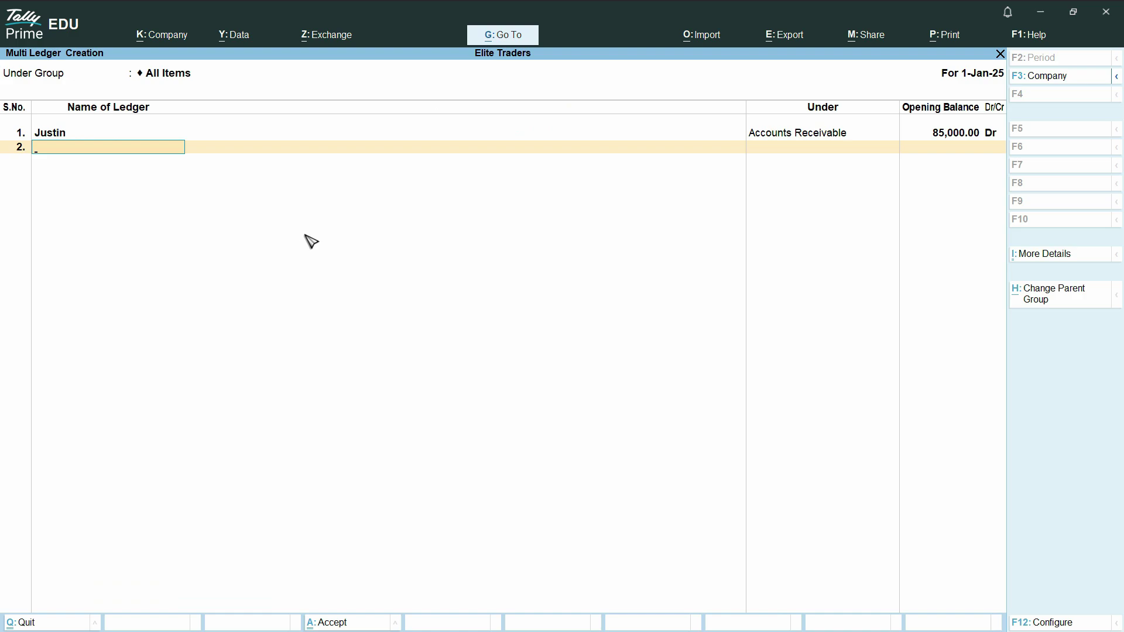
Copy the second customer's name from the PDF into the second ledger row in TallyPrime and place it under Accounts Receivable
key("alt+Tab")
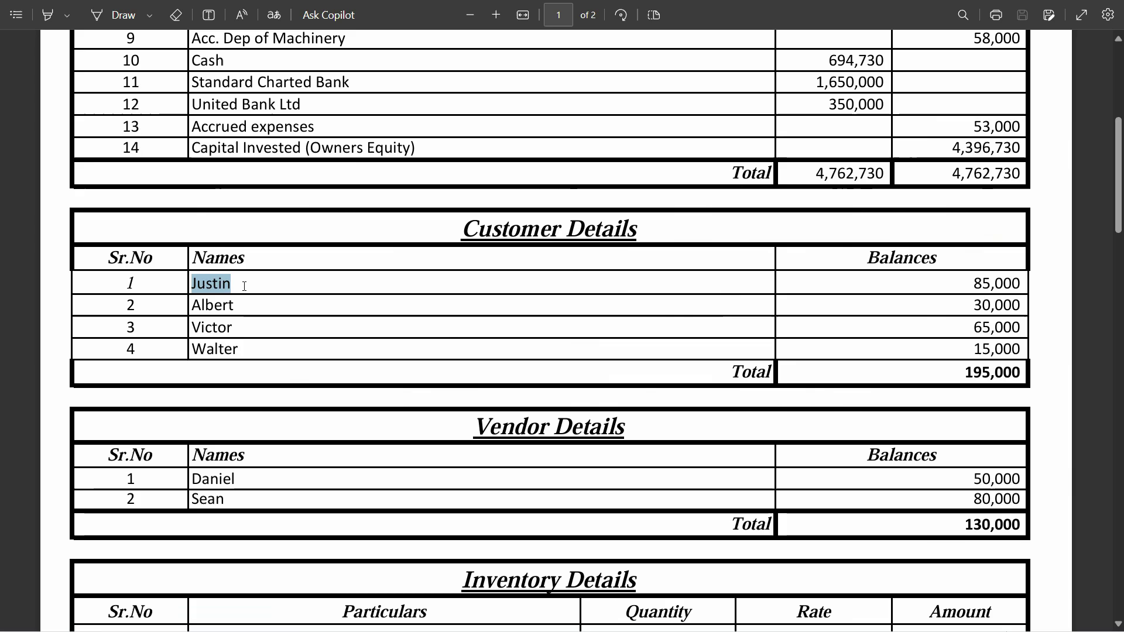
double_click(211, 305)
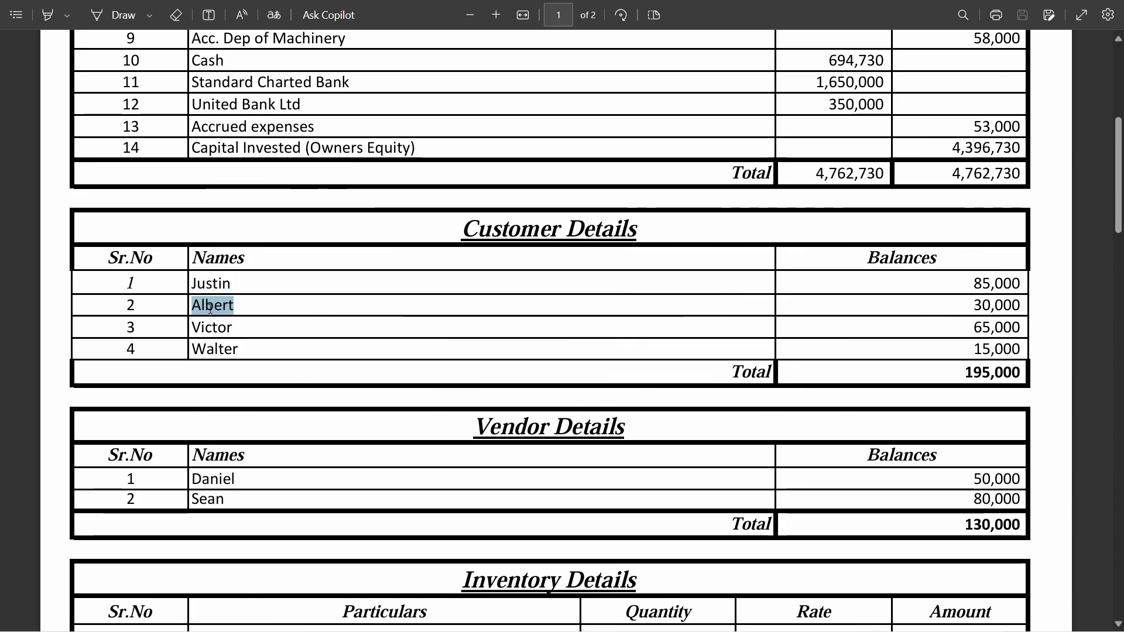
key("alt+Tab")
key("ctrl+v")
key("Return")
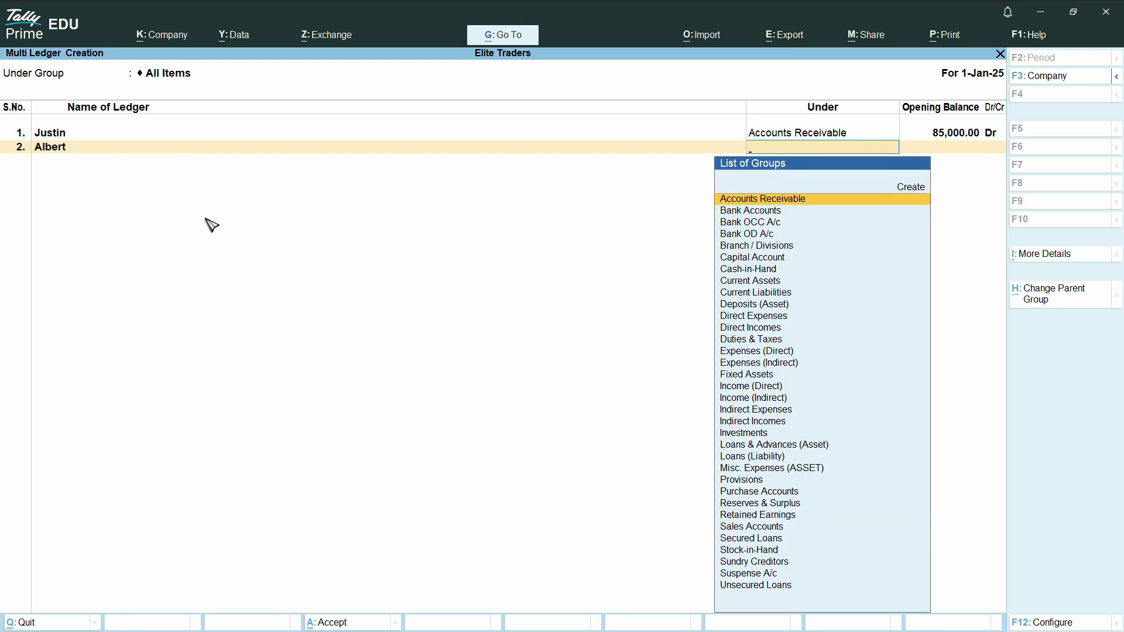
left_click(806, 200)
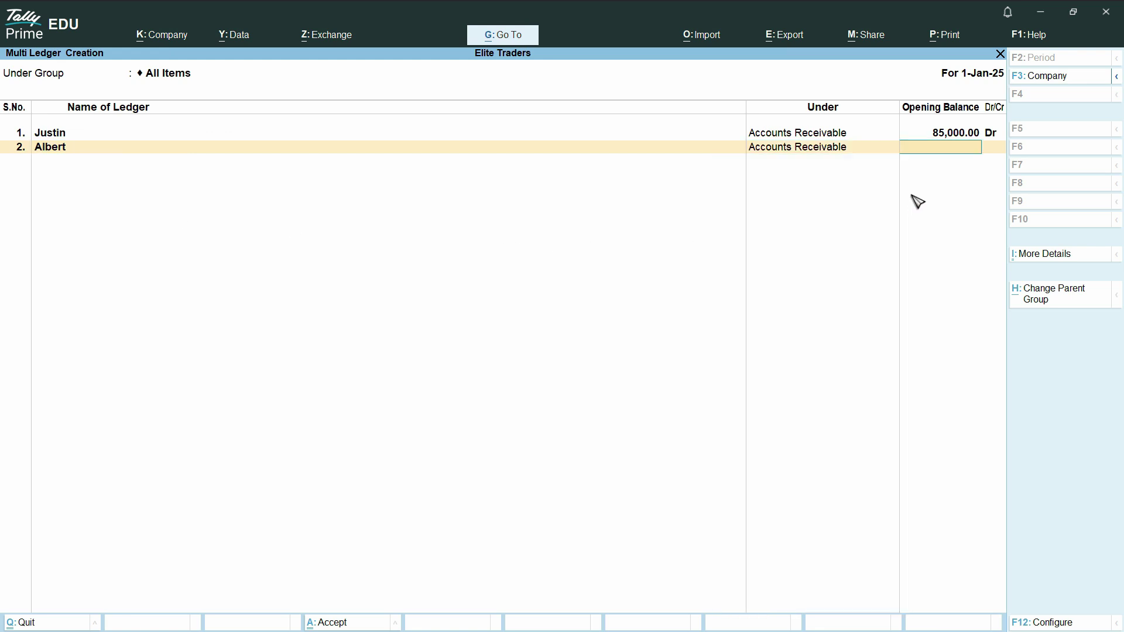
Copy the second customer's balance of 30,000 from the PDF as a debit opening balance, leaving the bill-wise breakup on account
key("alt+Tab")
double_click(992, 302)
key("ctrl+c")
key("alt+Tab")
key("ctrl+alt+v")
key("Return")
key("Return")
key("Return")
key("Return")
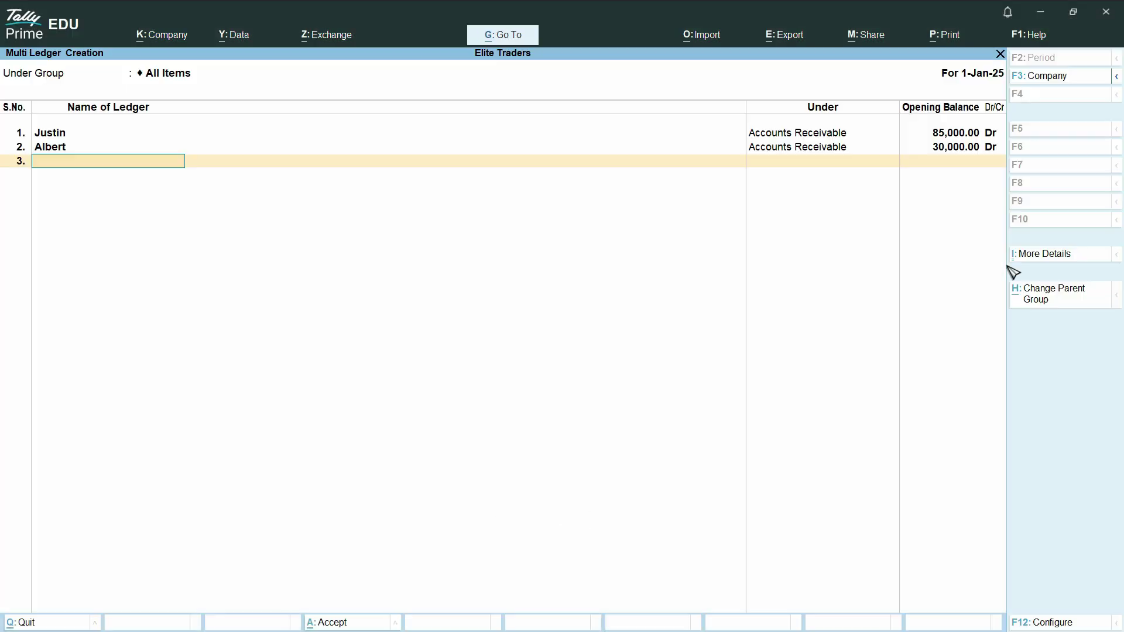
Copy the third customer's name from the PDF into the third ledger row in TallyPrime and group it under Accounts Receivable
key("alt+Tab")
double_click(210, 332)
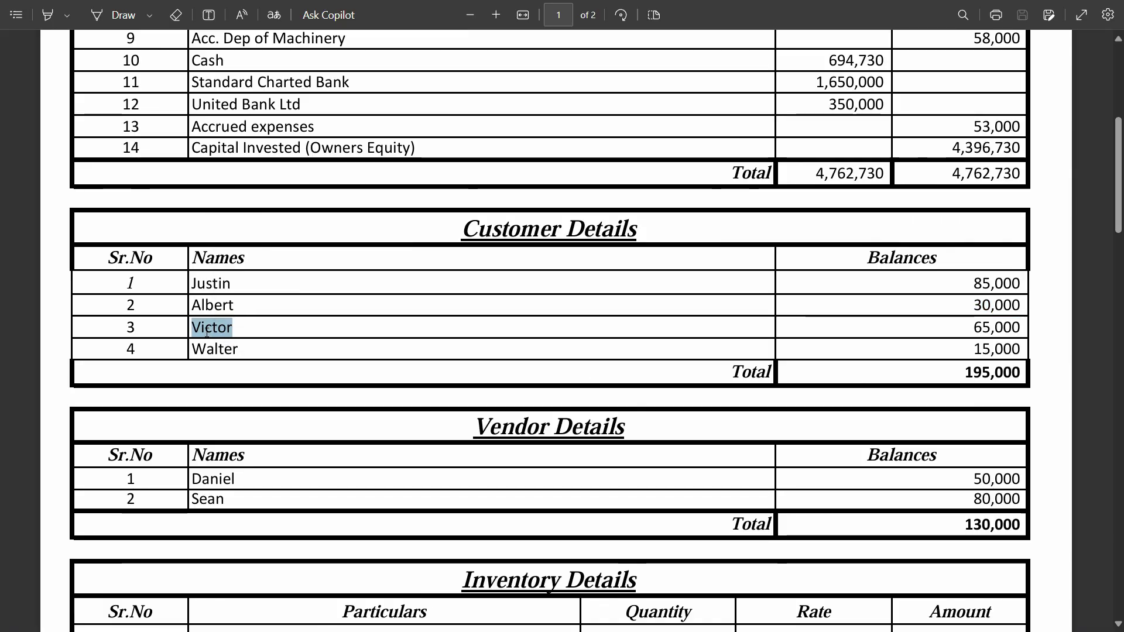
key("ctrl+c")
key("alt+Tab")
key("ctrl+alt+v")
key("Return")
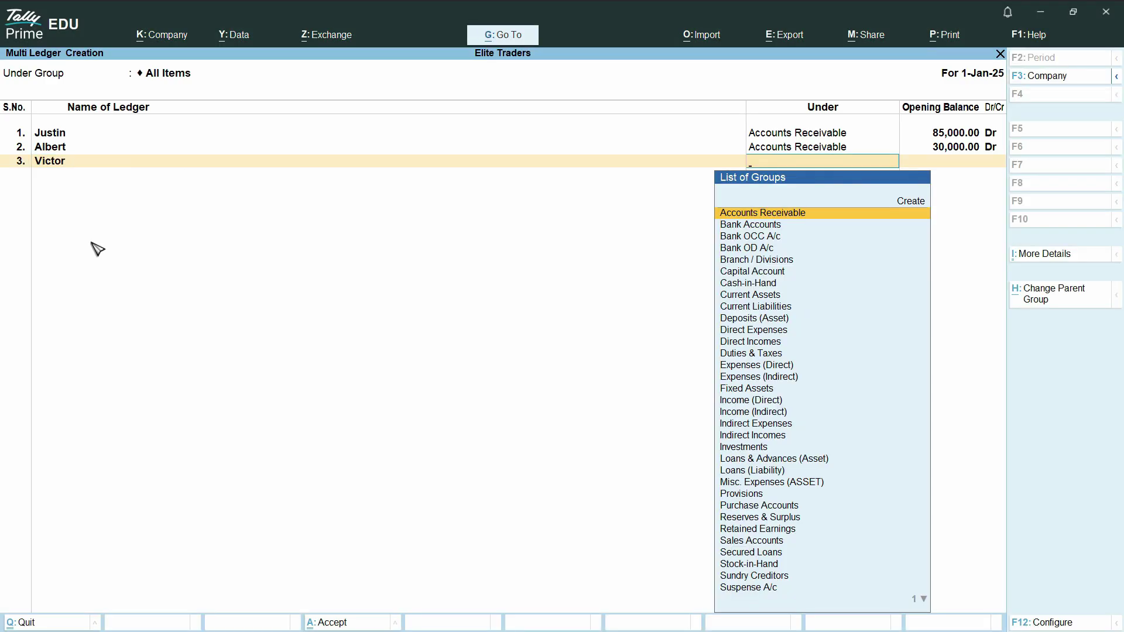
key("Return")
Enter the third customer's PDF balance of 65,000 as a debit opening balance and leave its bill-wise breakup on account
key("alt+Tab")
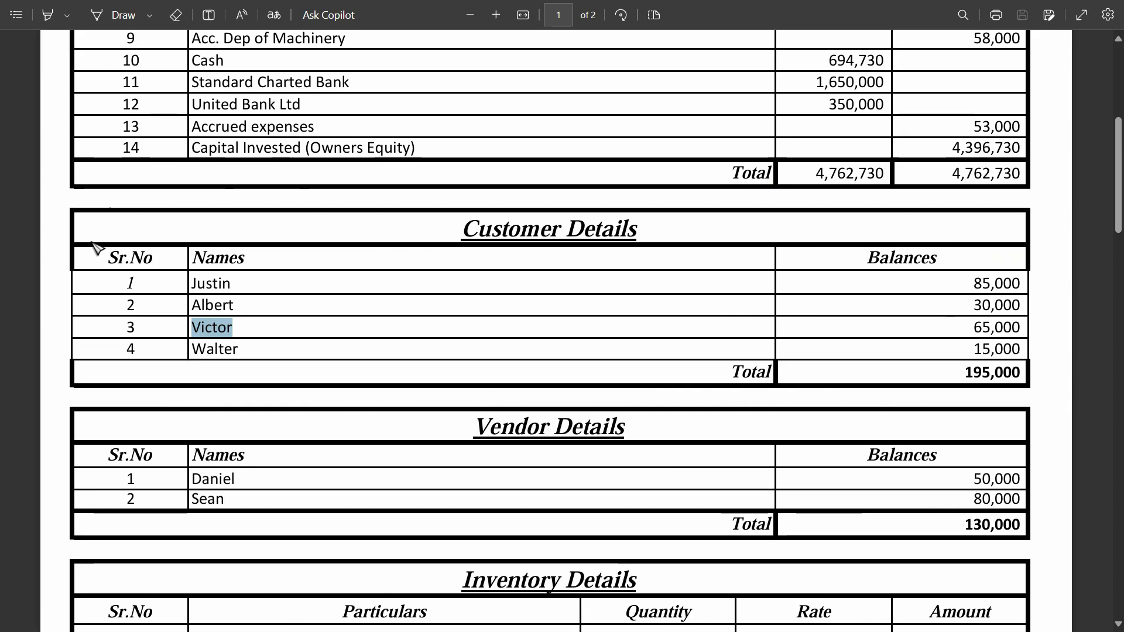
key("alt+Tab")
type("65,000")
key("Return")
key("Return")
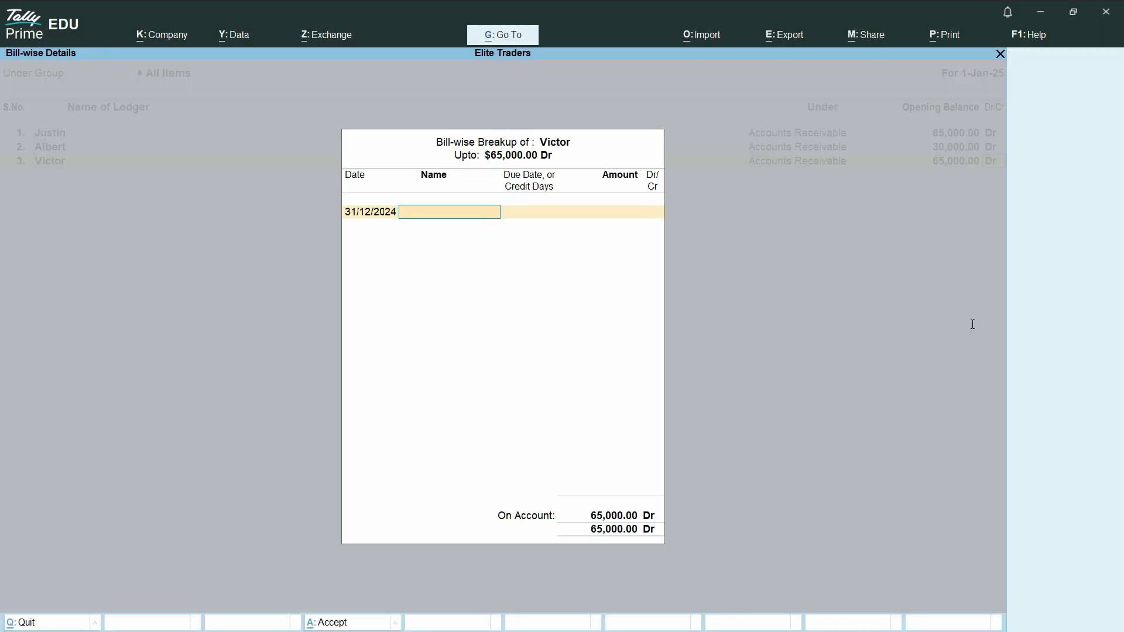
key("Return")
Copy the fourth customer's name from the PDF into the fourth ledger row in TallyPrime and assign the Accounts Receivable group
key("alt+Tab")
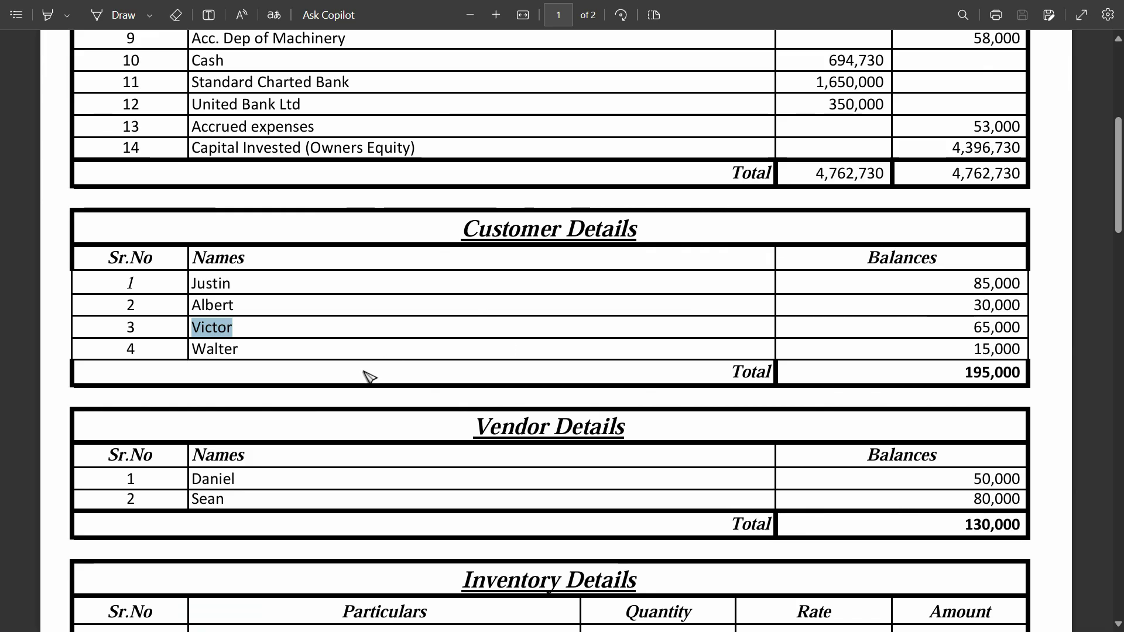
double_click(214, 348)
key("ctrl+c")
key("alt+Tab")
key("ctrl+alt+v")
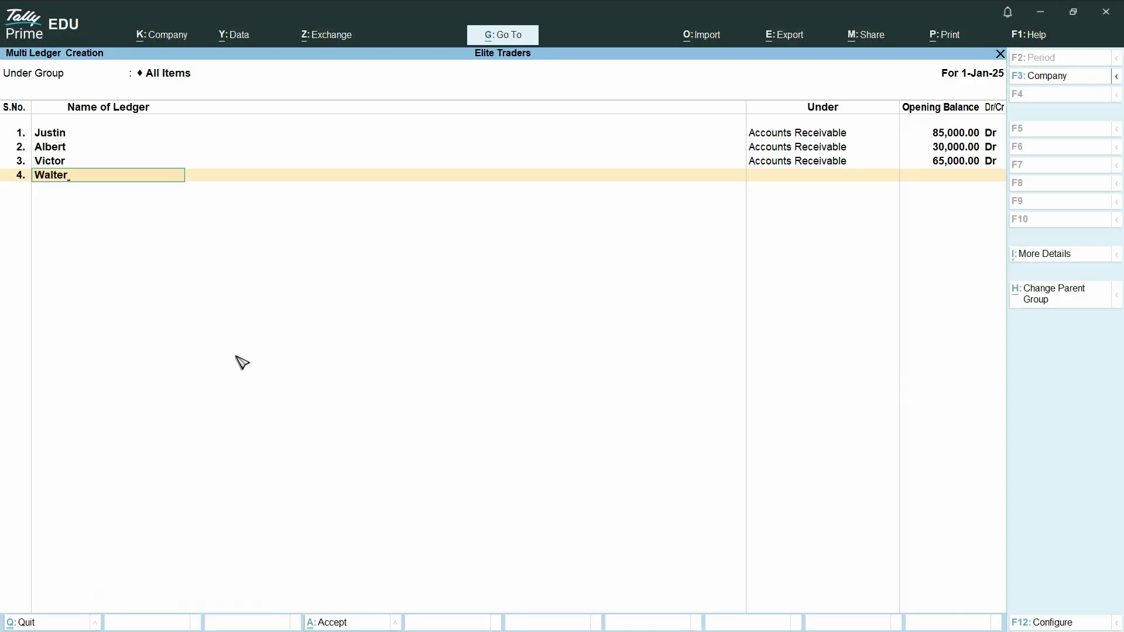
key("Return")
key("Return")
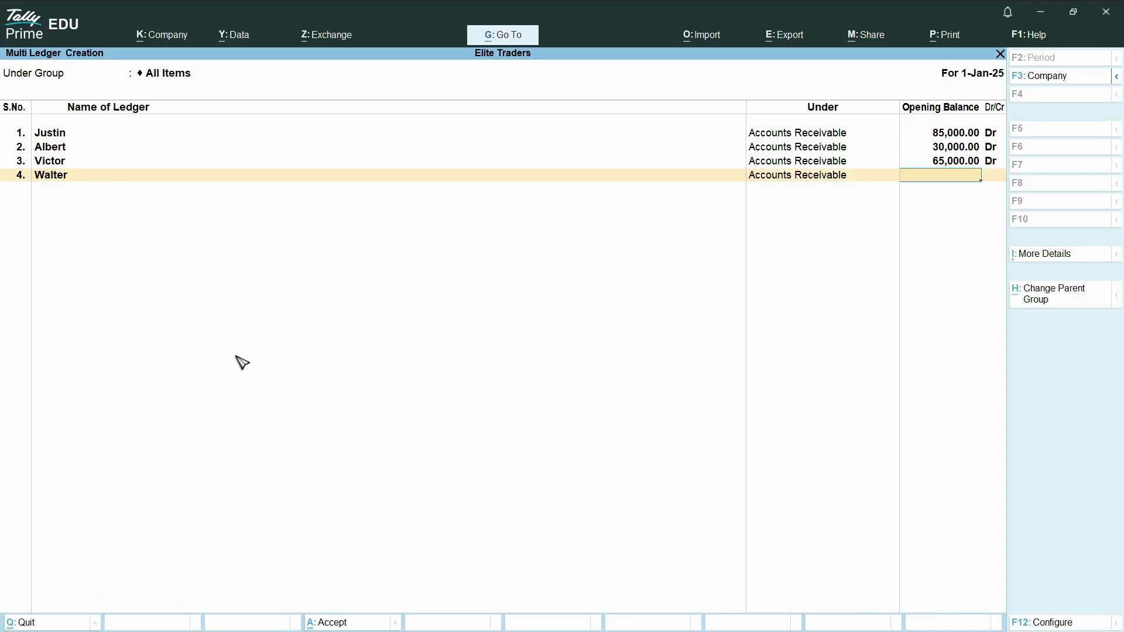
Enter the fourth customer's PDF balance of 15,000 as a debit opening balance and leave its bill-wise breakup on account
key("alt+Tab")
key("alt+Tab")
key("Return")
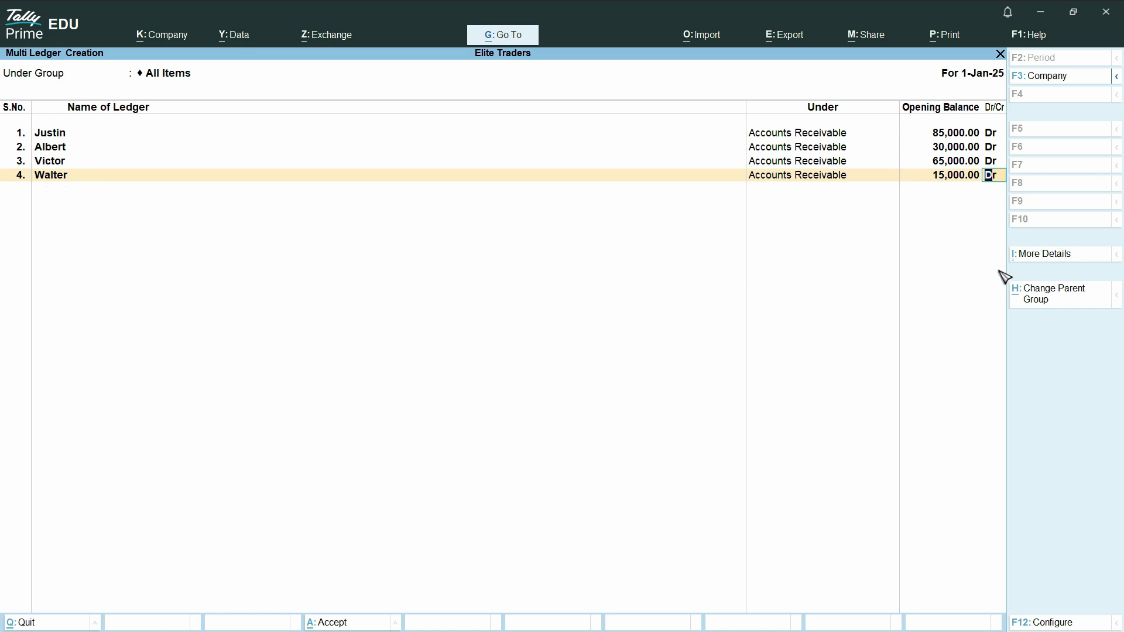
key("Return")
key("Return")
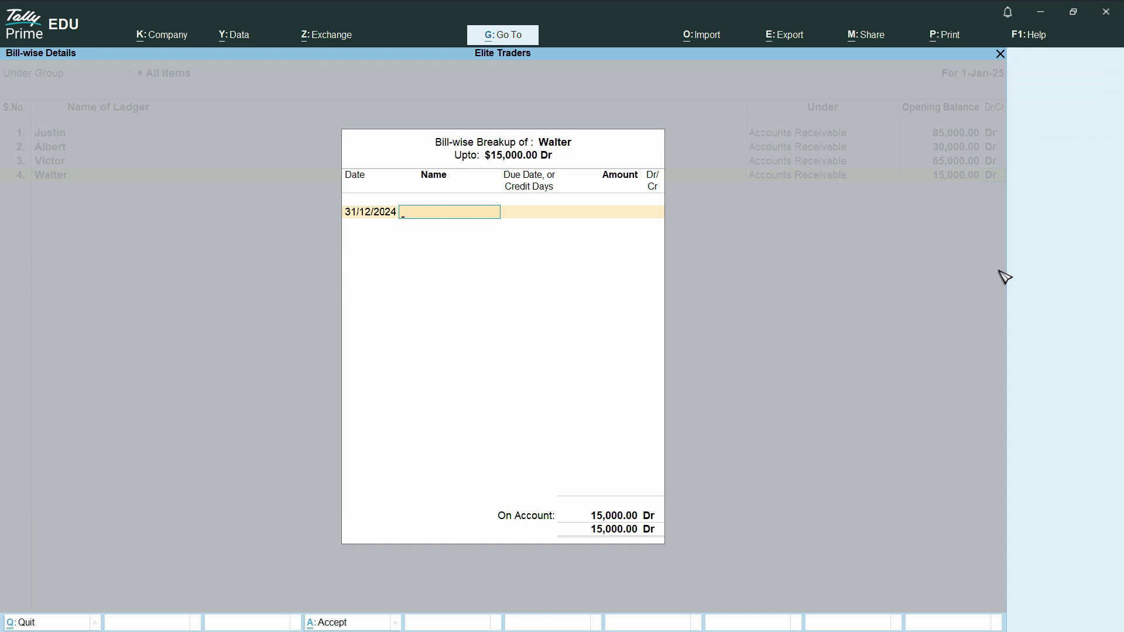
key("Return")
Copy the first vendor's name from the PDF's Vendor Details and enter it as the fifth ledger's name in TallyPrime
key("alt+Tab")
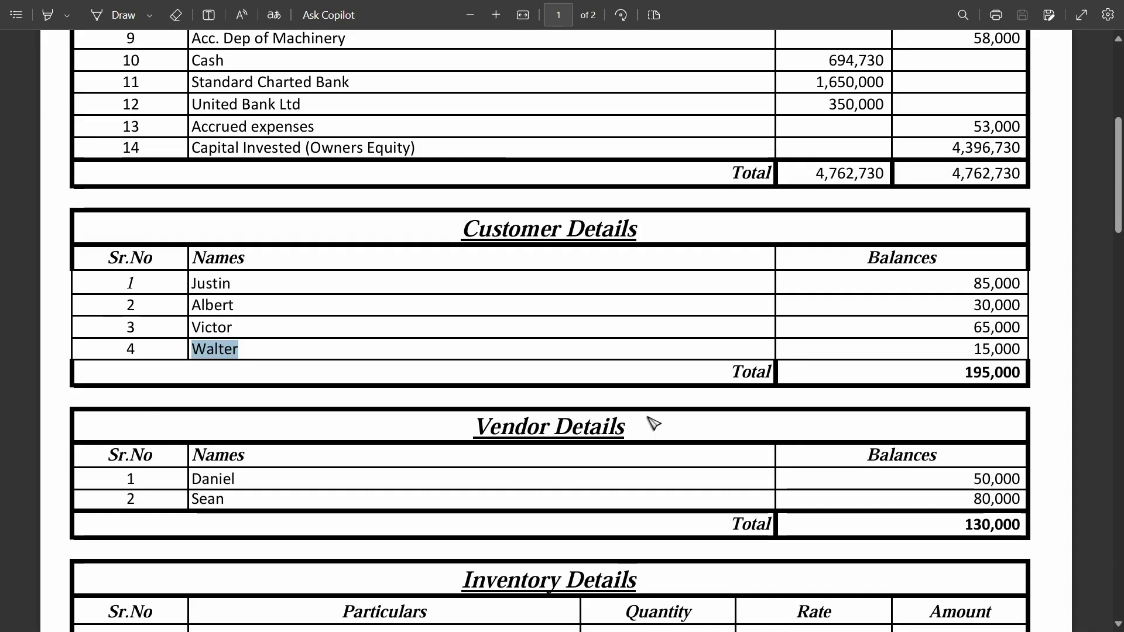
scroll(654, 424, "down", 5)
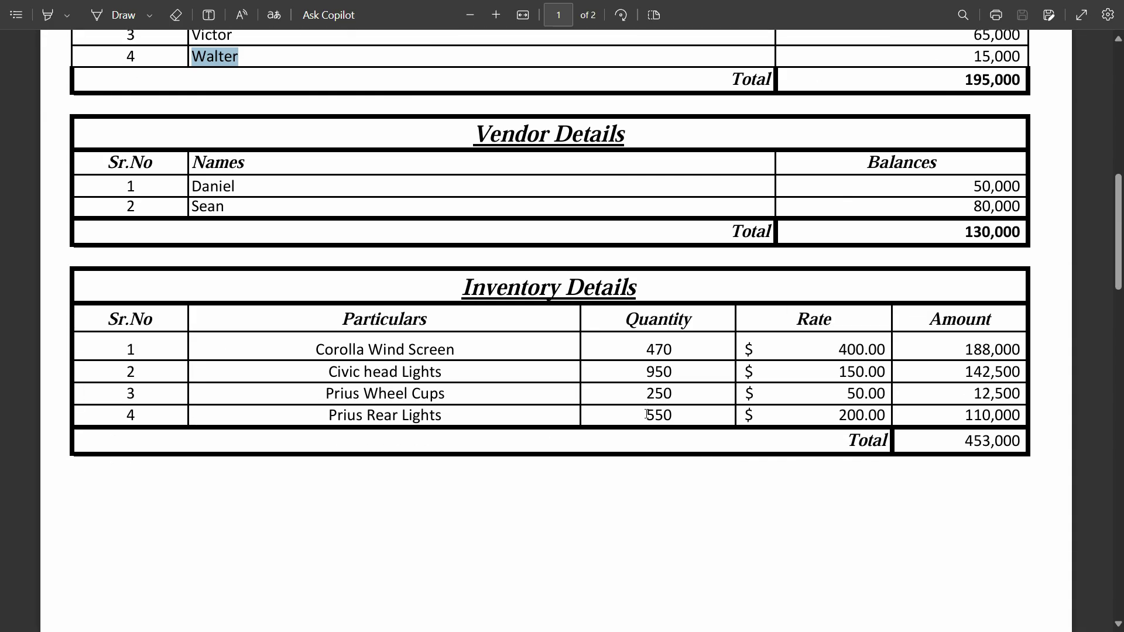
double_click(244, 188)
key("ctrl+c")
key("alt+Tab")
key("ctrl+v")
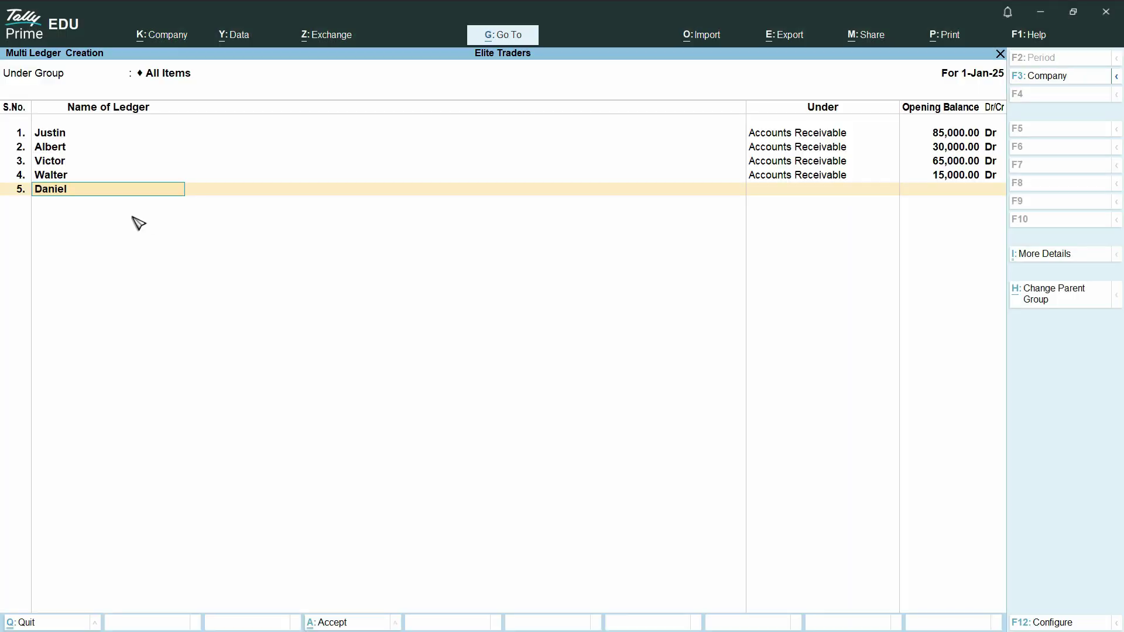
key("Return")
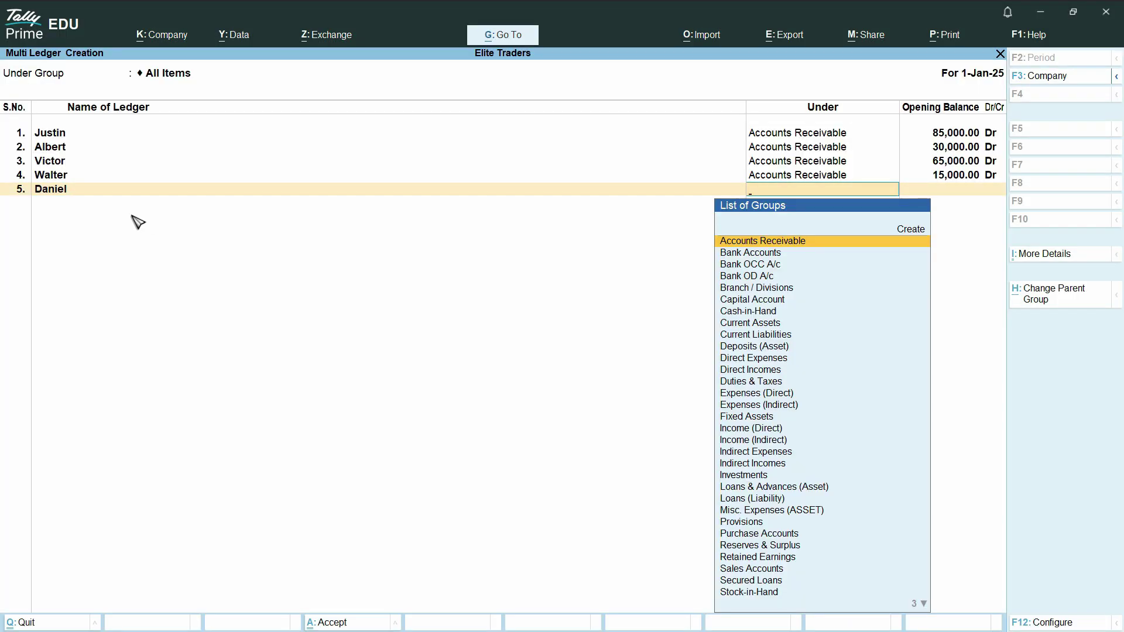
Assign the fifth ledger to the Sundry Creditors group and rename that group Accounts Payable
type("Sun")
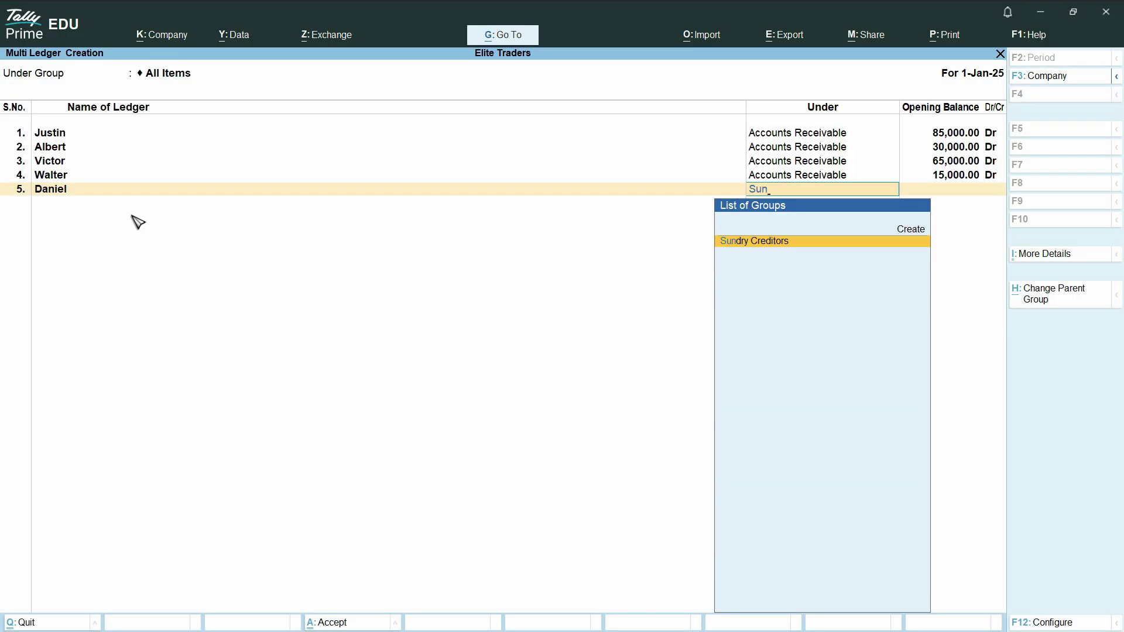
key("Return")
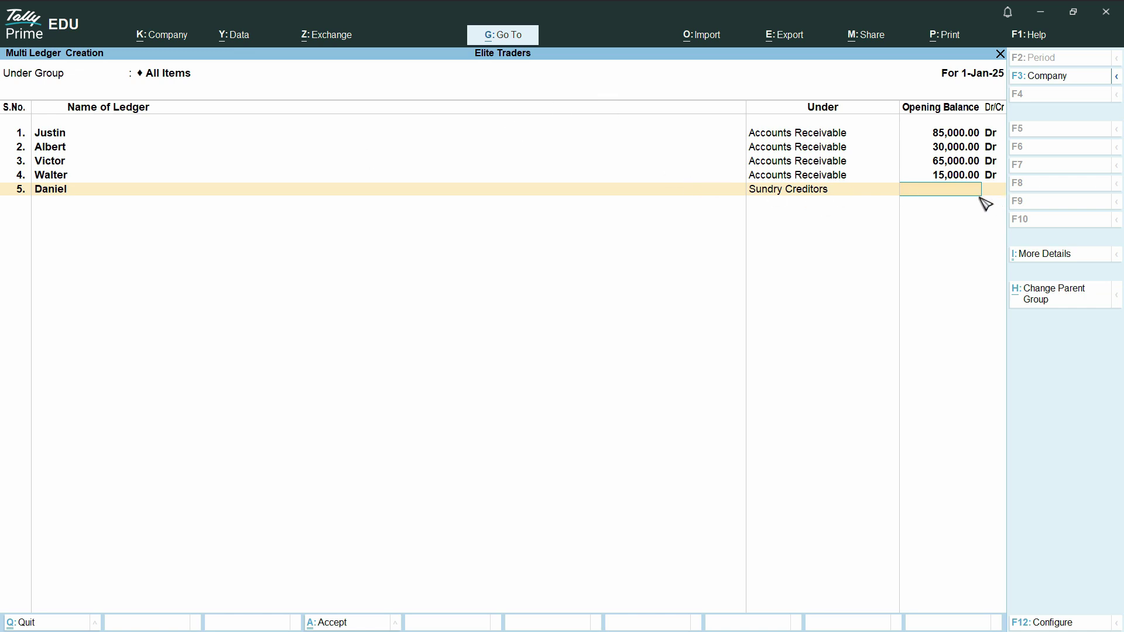
key("BackSpace")
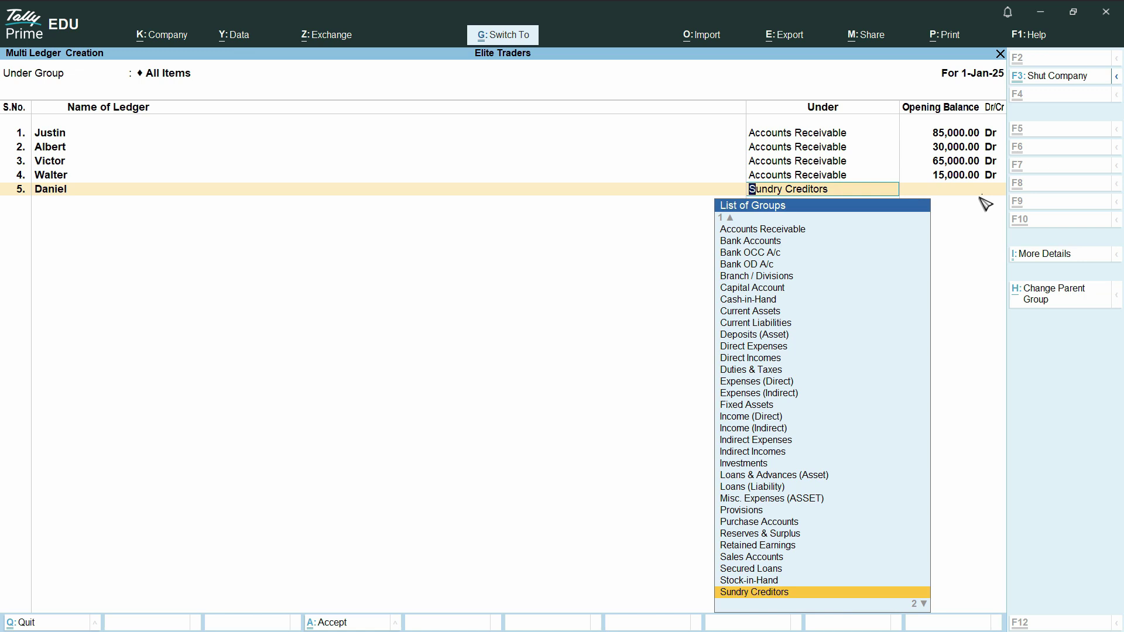
key("ctrl+Return")
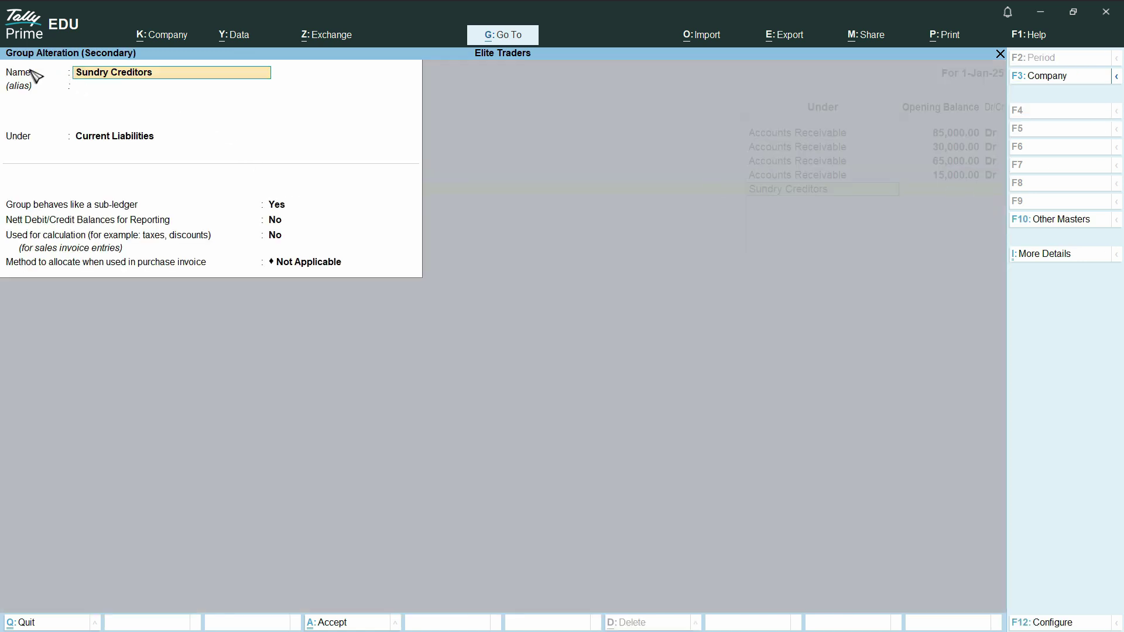
type("A")
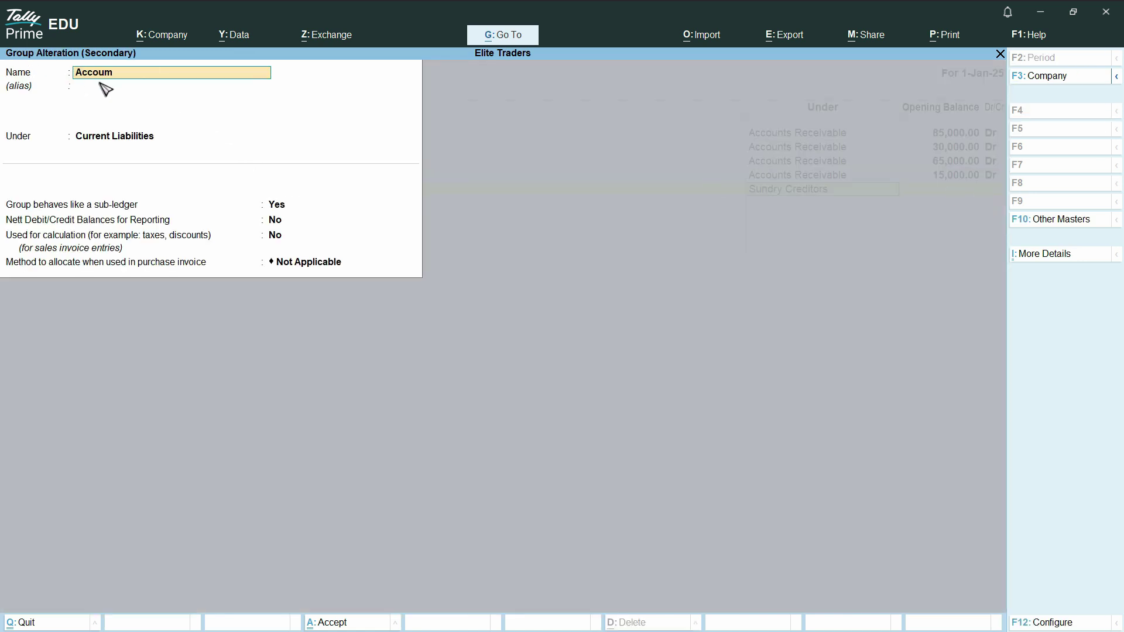
type("ccounts Payable")
key("Return")
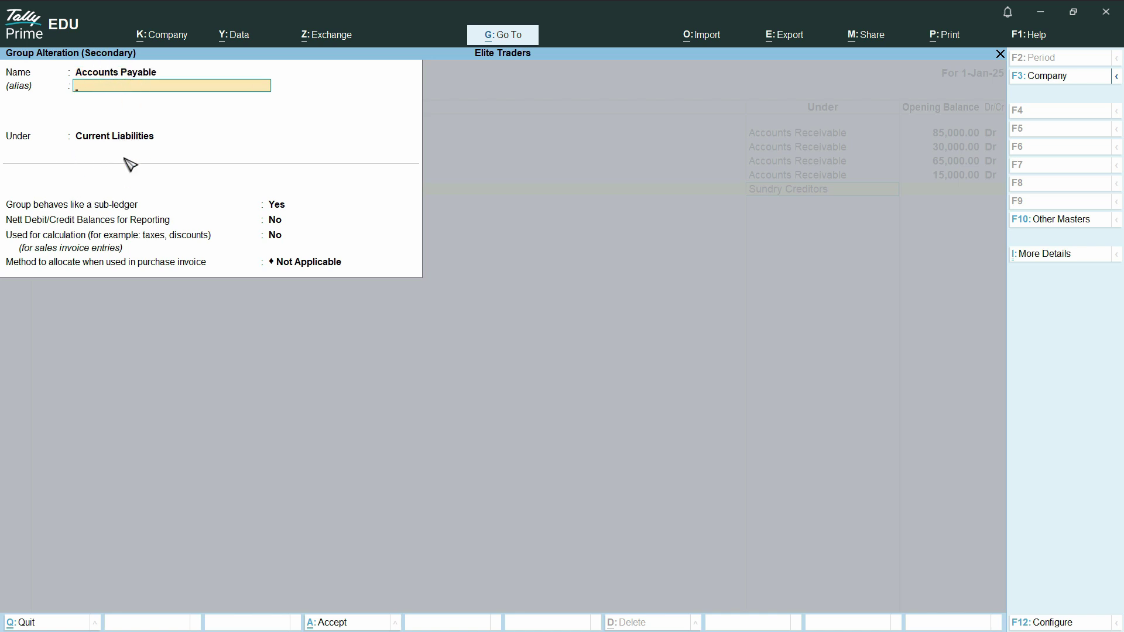
key("ctrl")
key("ctrl+a")
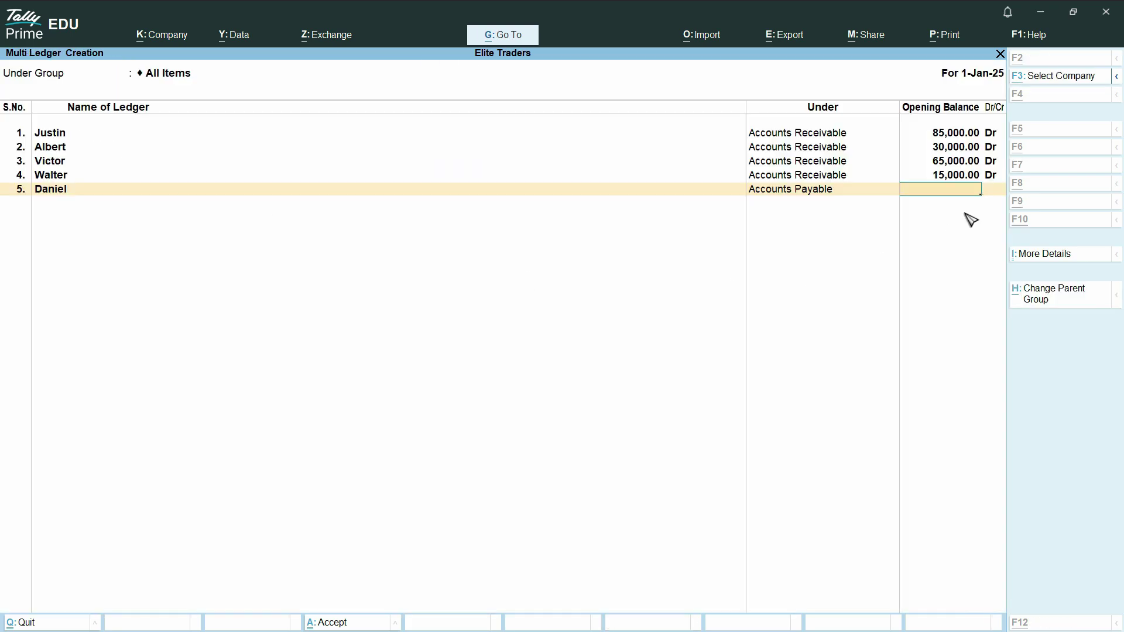
Enter the first vendor's PDF balance of 50,000 as a credit opening balance and leave its bill-wise breakup on account
key("alt+Tab")
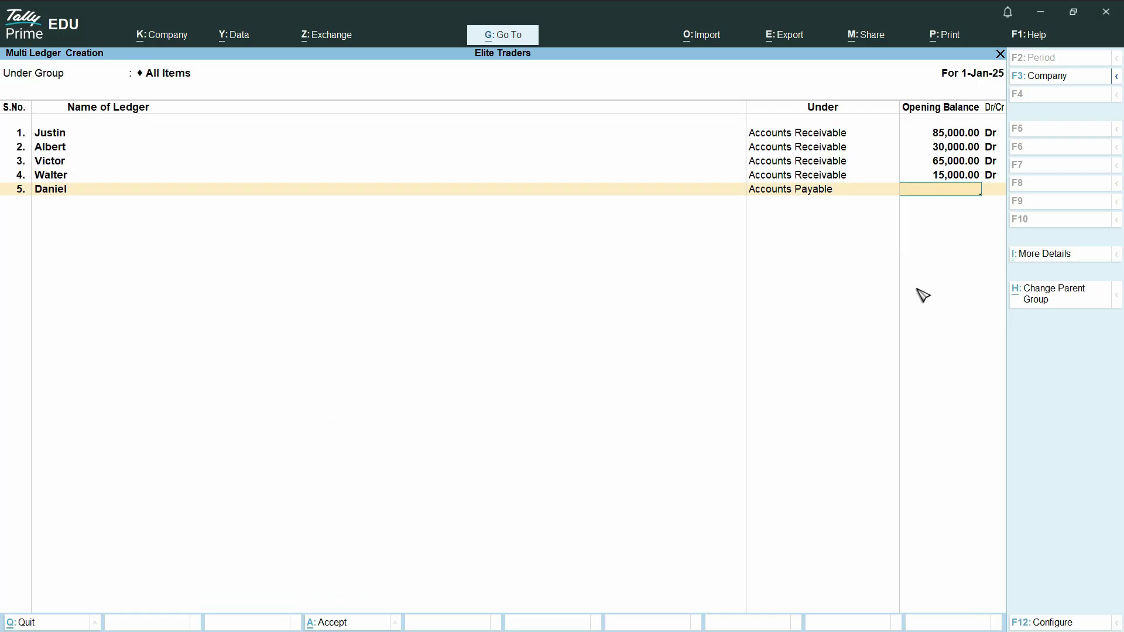
type("000")
key("Return")
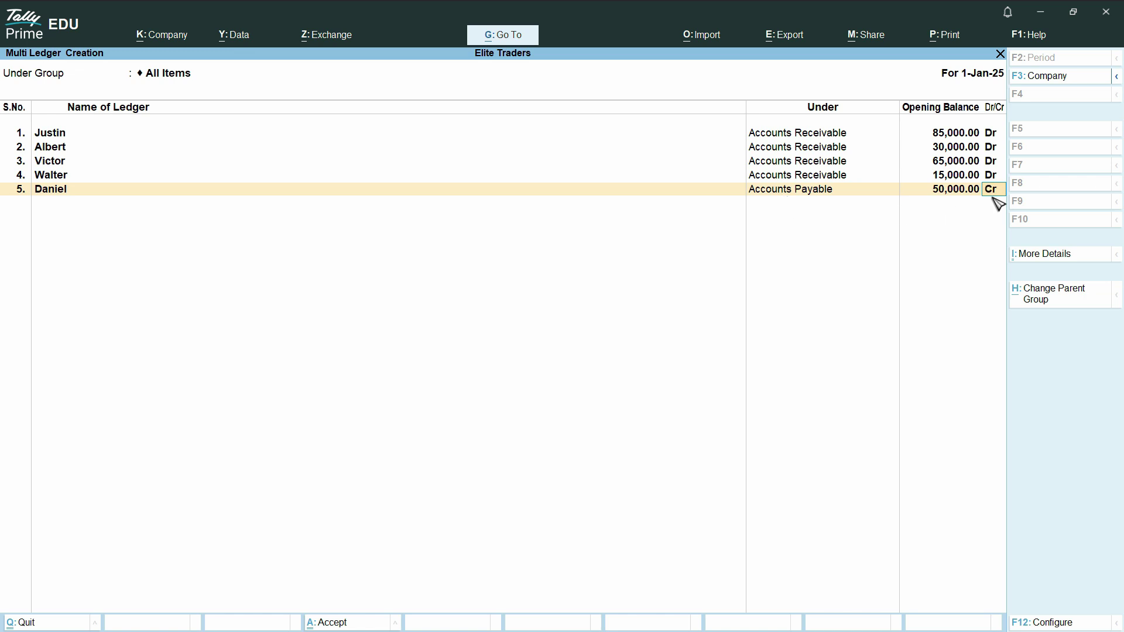
key("Return")
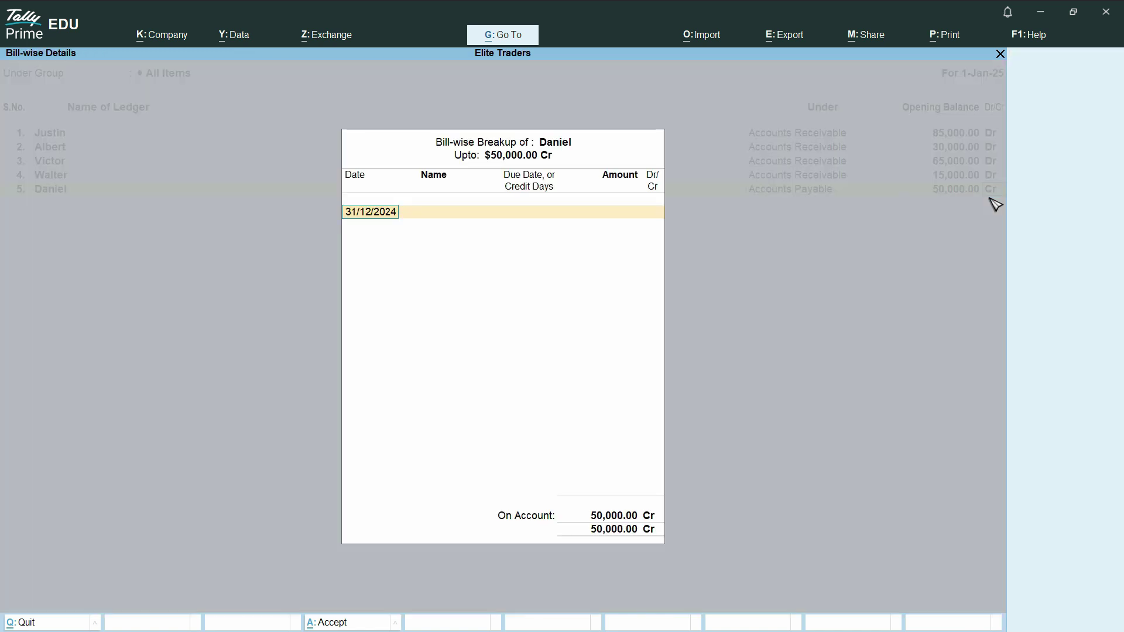
key("Return")
key("Return")
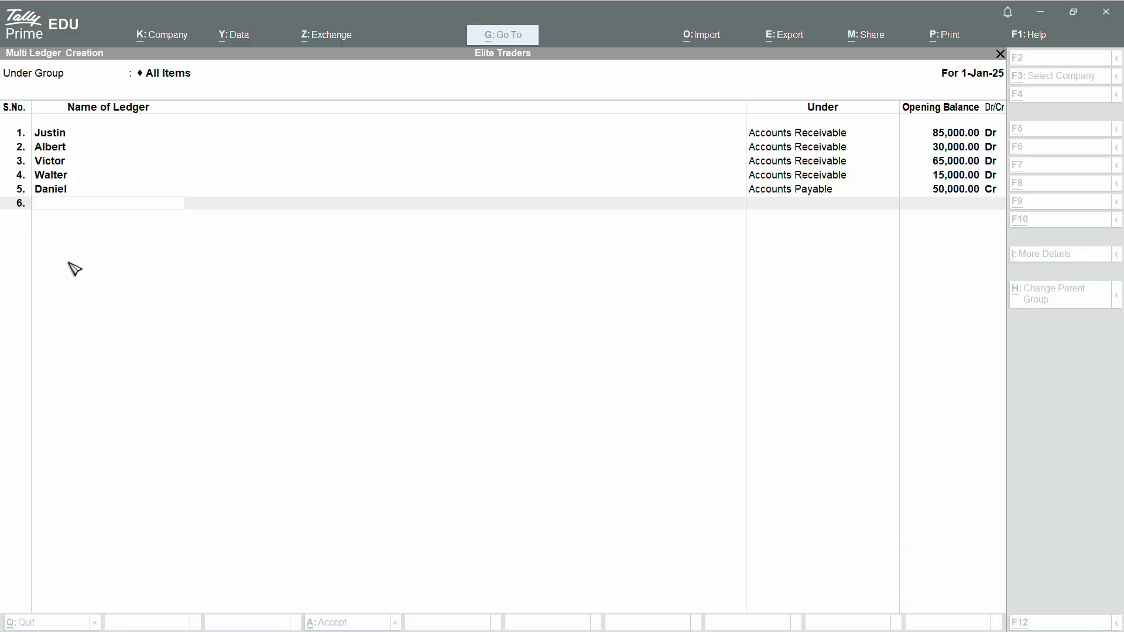
Enter the second vendor's name as the sixth ledger and assign the Accounts Payable group
type("Sean")
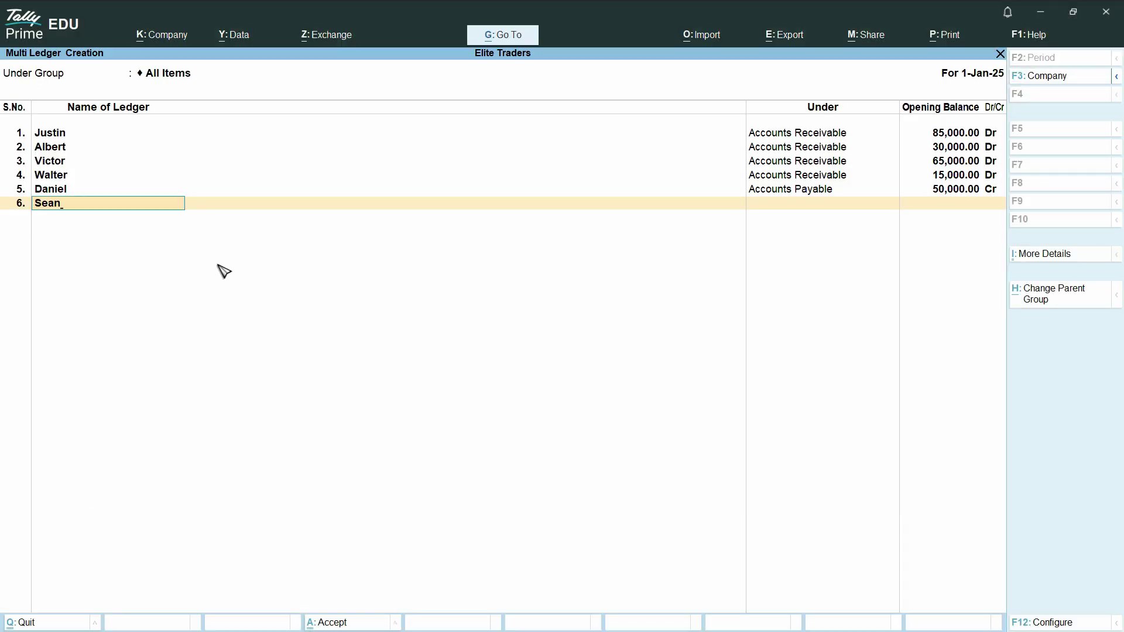
key("Return")
type("Accounts Payable")
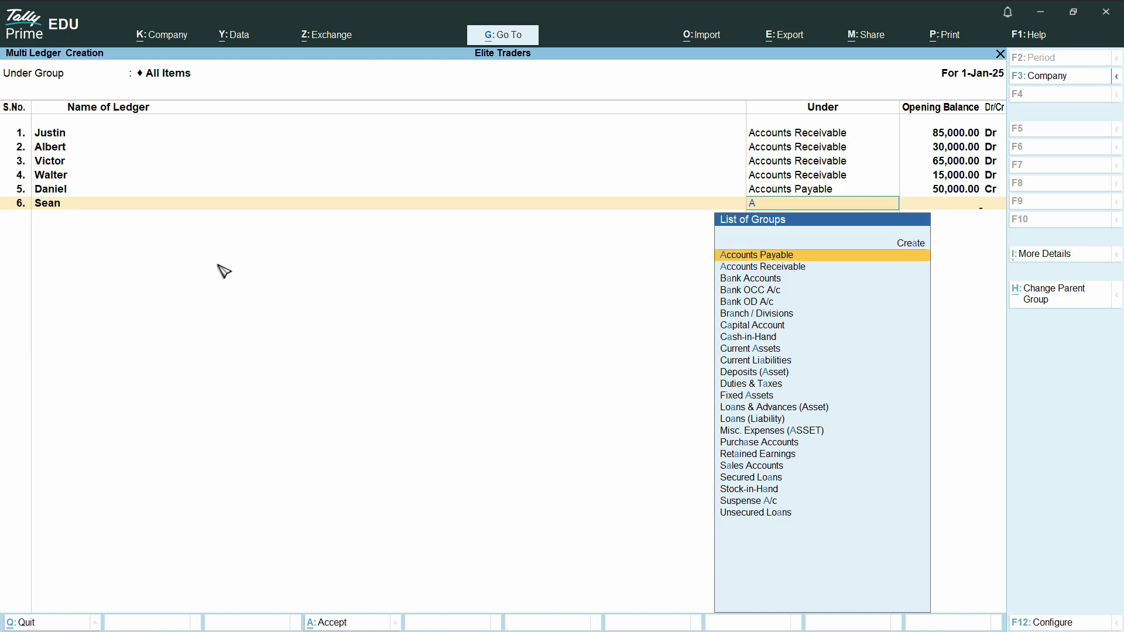
key("Return")
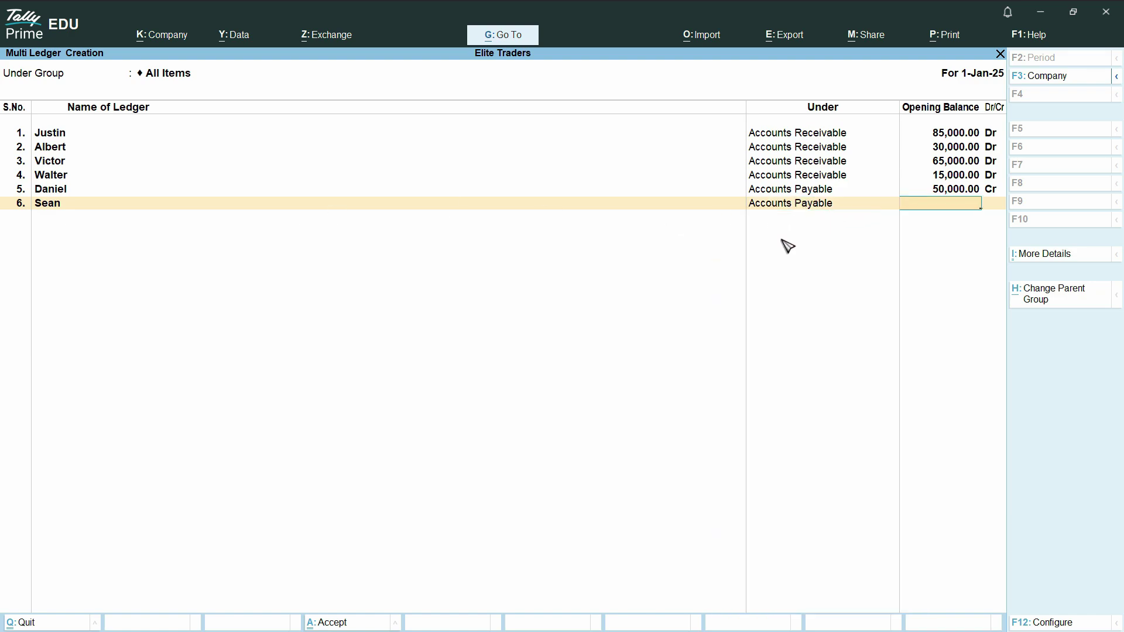
Enter the second vendor's PDF balance of 80,000 as a credit opening balance and leave its bill-wise breakup on account
key("alt+Tab")
key("alt+Tab")
key("Return")
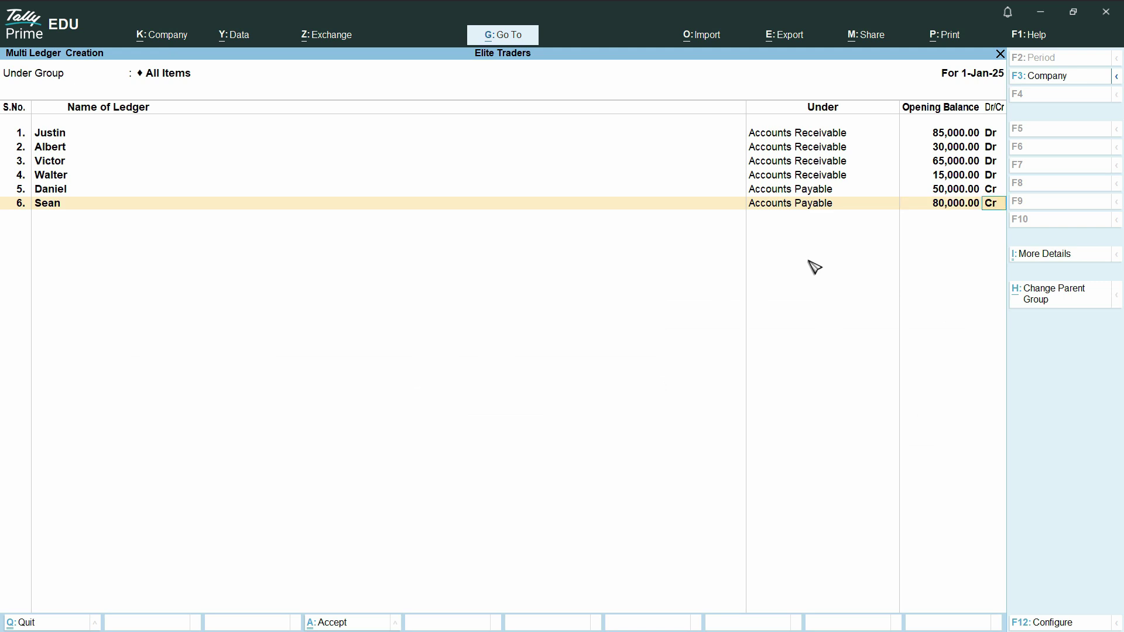
key("Return")
key("Return")
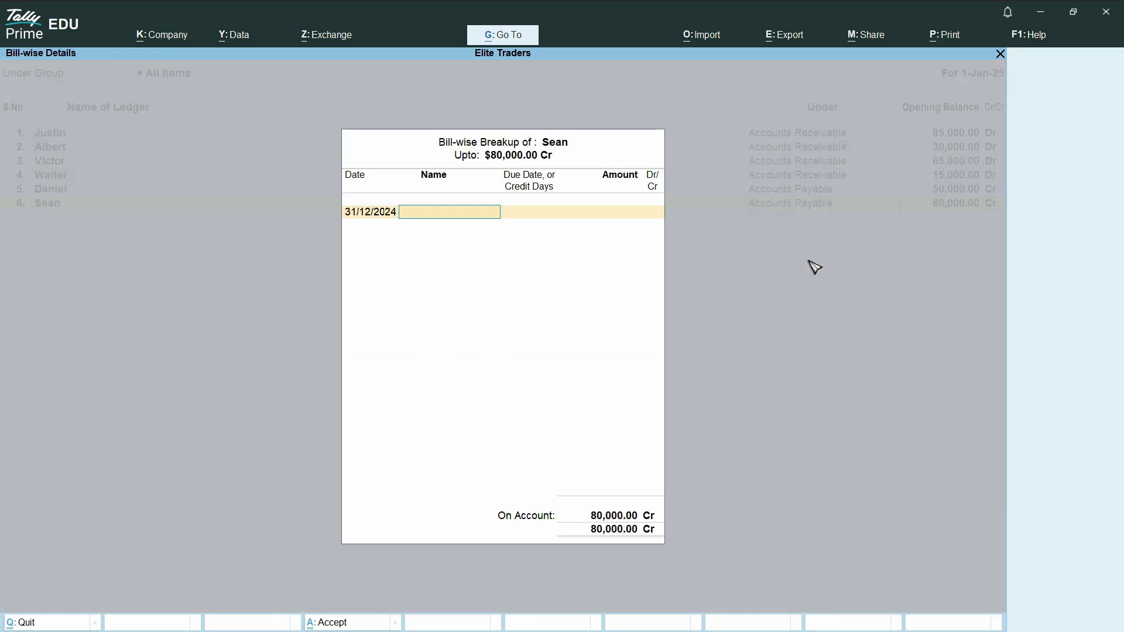
key("Return")
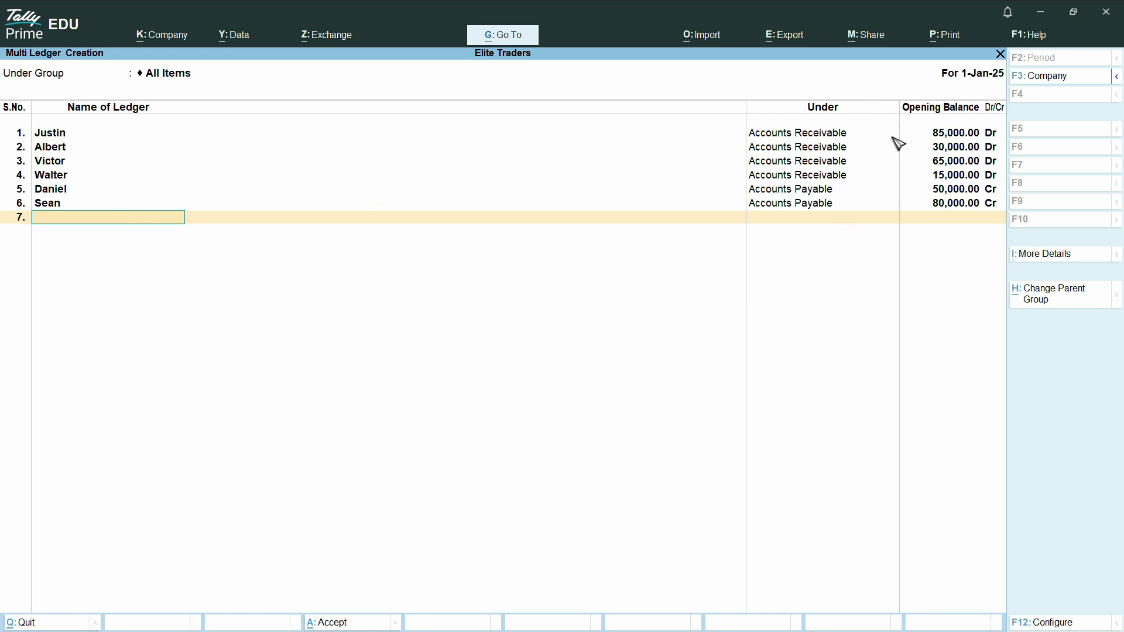
Save the six customer and vendor ledgers and return to the Gateway of Tally
key("ctrl")
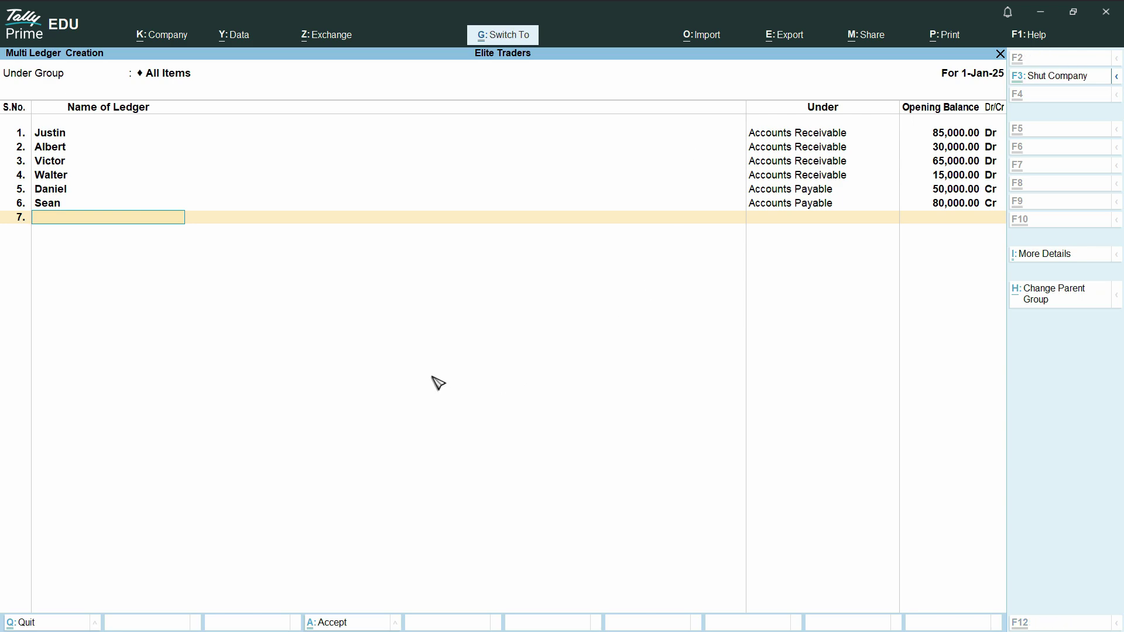
key("ctrl+a")
key("Escape")
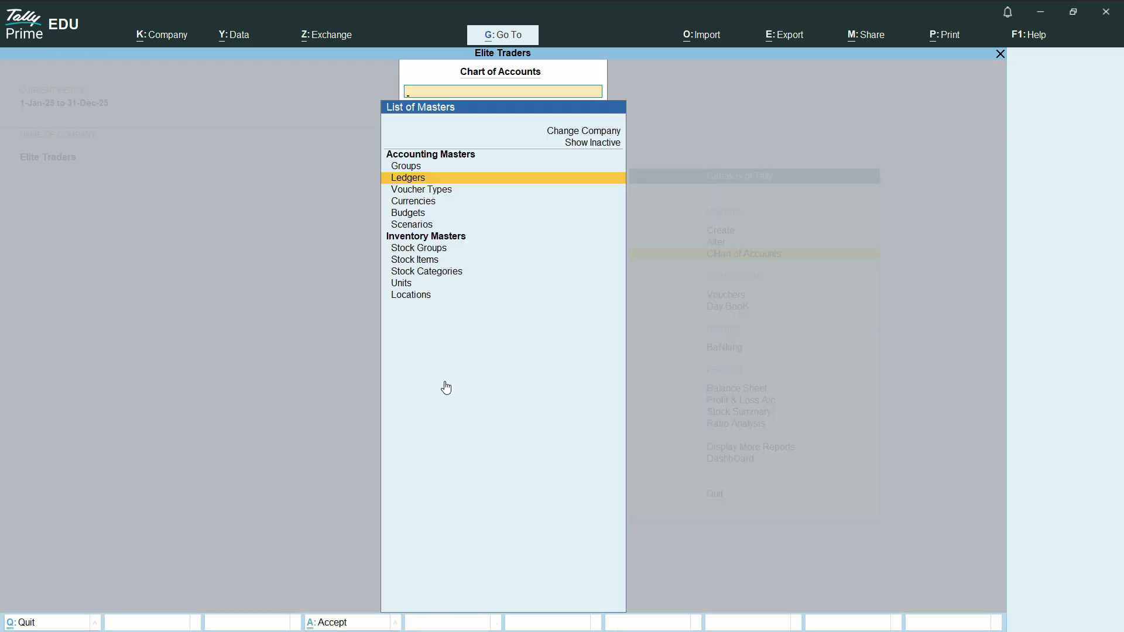
key("Escape")
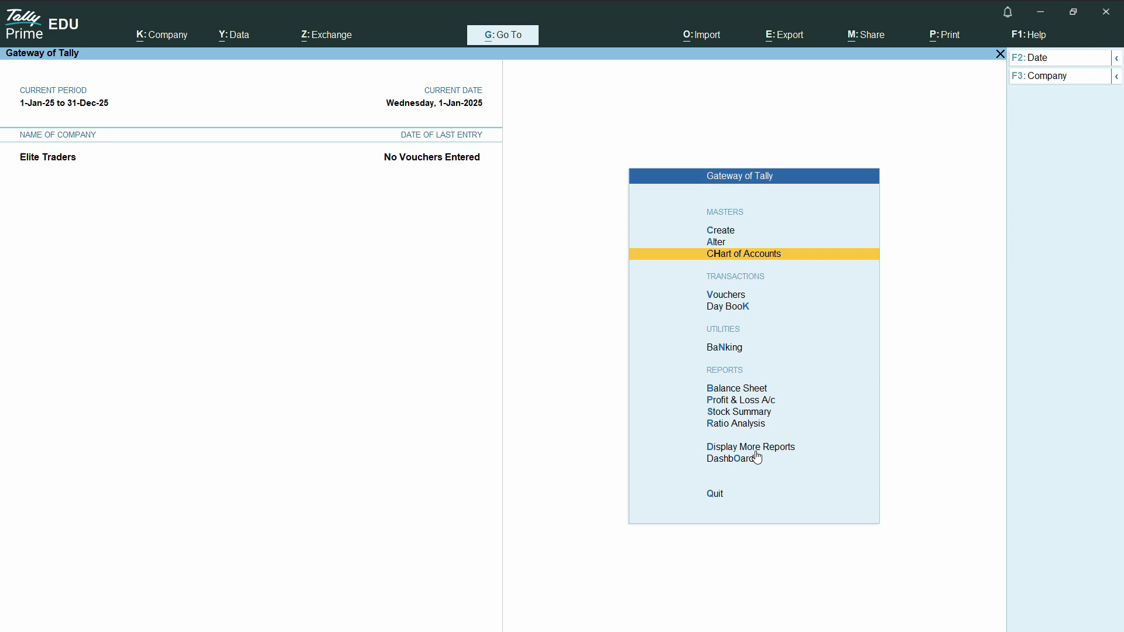
Open the Trial Balance and expand it to show the details under each group
left_click(774, 447)
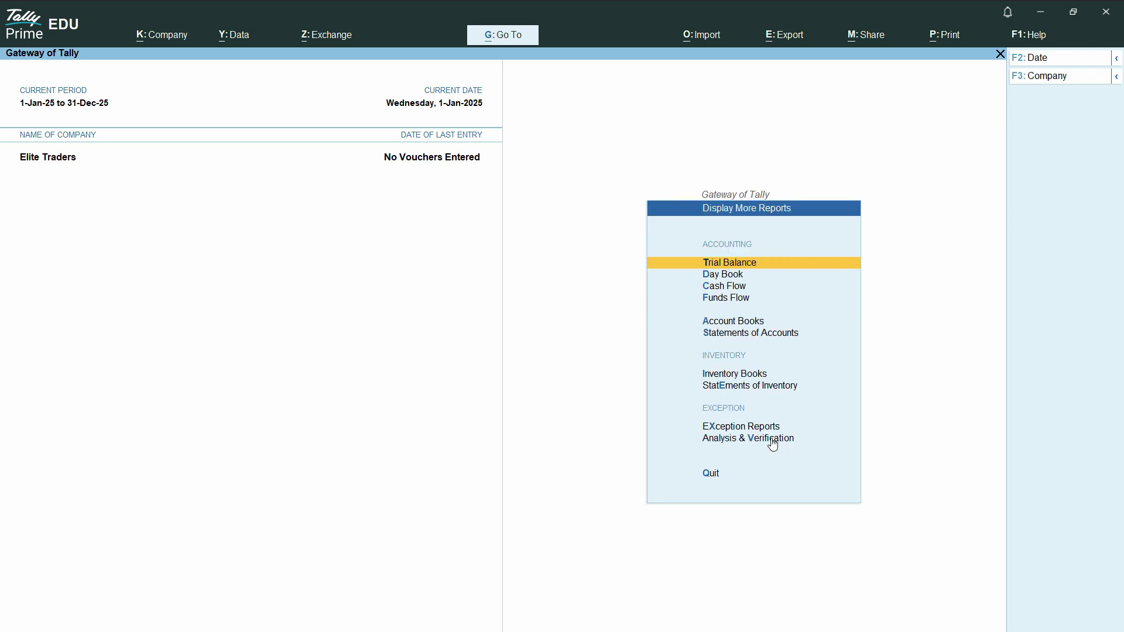
left_click(739, 268)
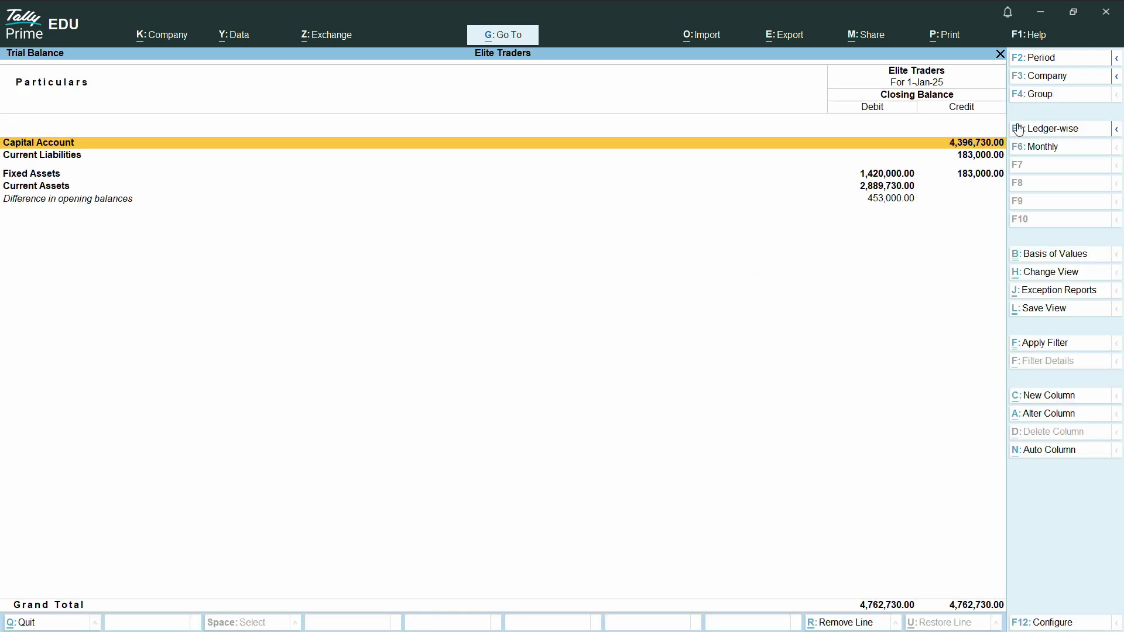
key("ctrl")
key("alt+F1")
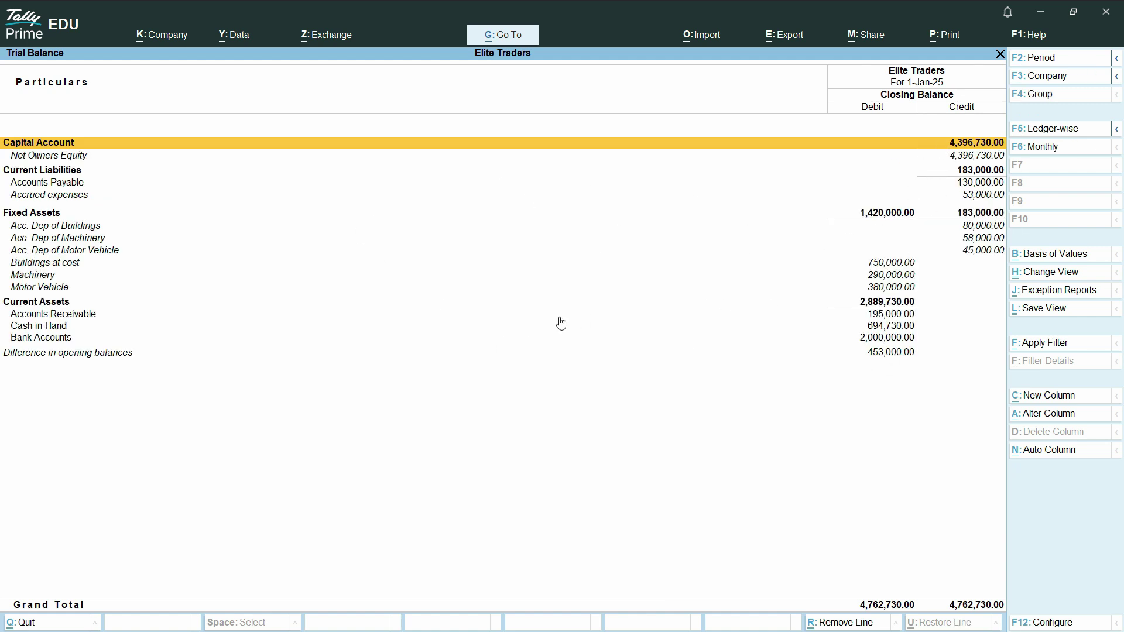
Compare the Trial Balance's Accounts Payable and Accounts Receivable balances with the vendor and customer totals in the PDF
left_click(69, 188)
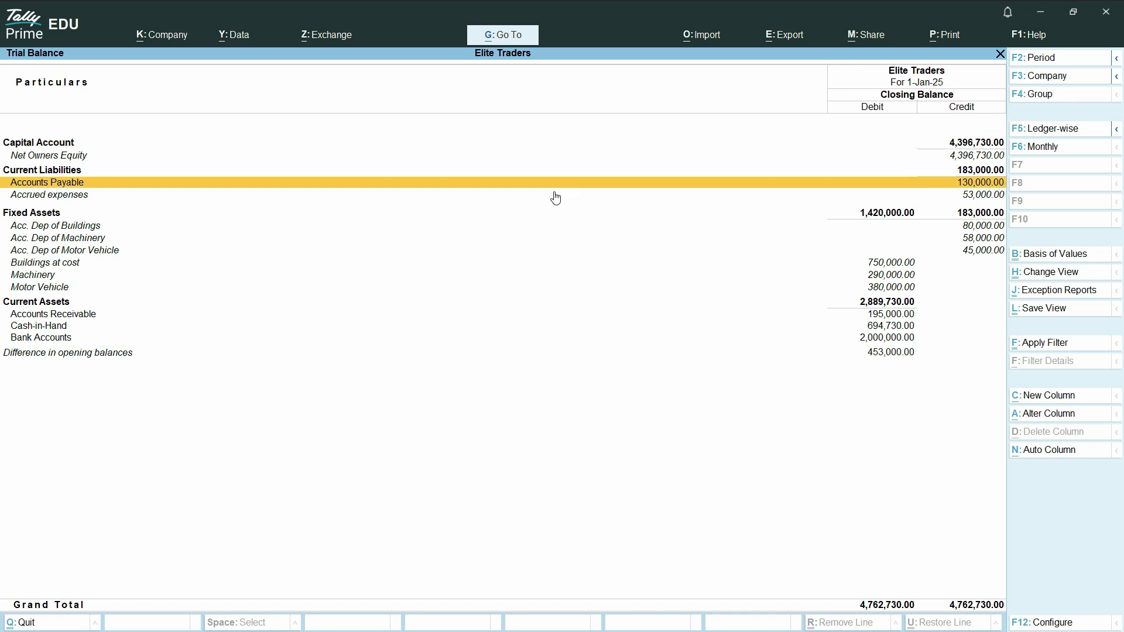
key("alt+Tab")
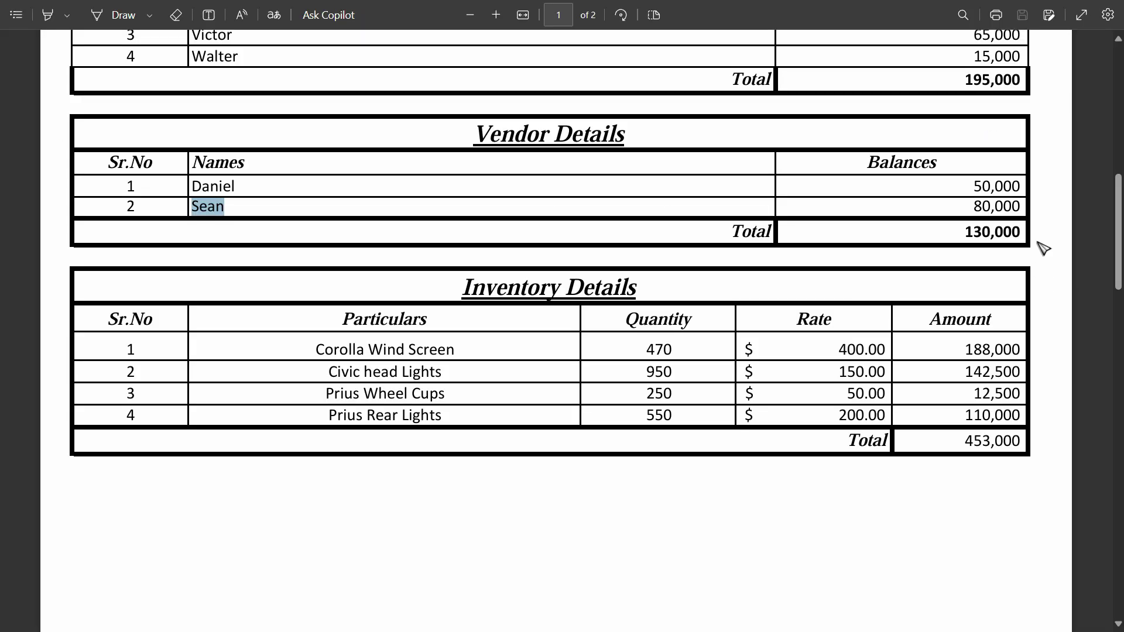
double_click(955, 231)
scroll(931, 299, "up", 3)
left_click(973, 301)
double_click(973, 301)
key("alt+Tab")
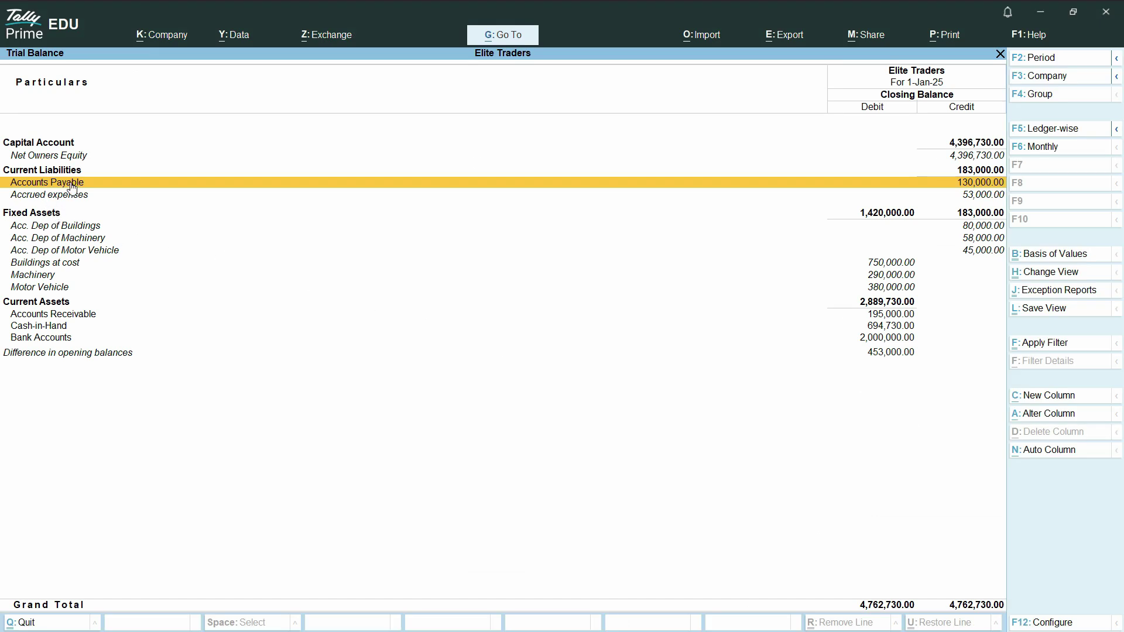
left_click(58, 316)
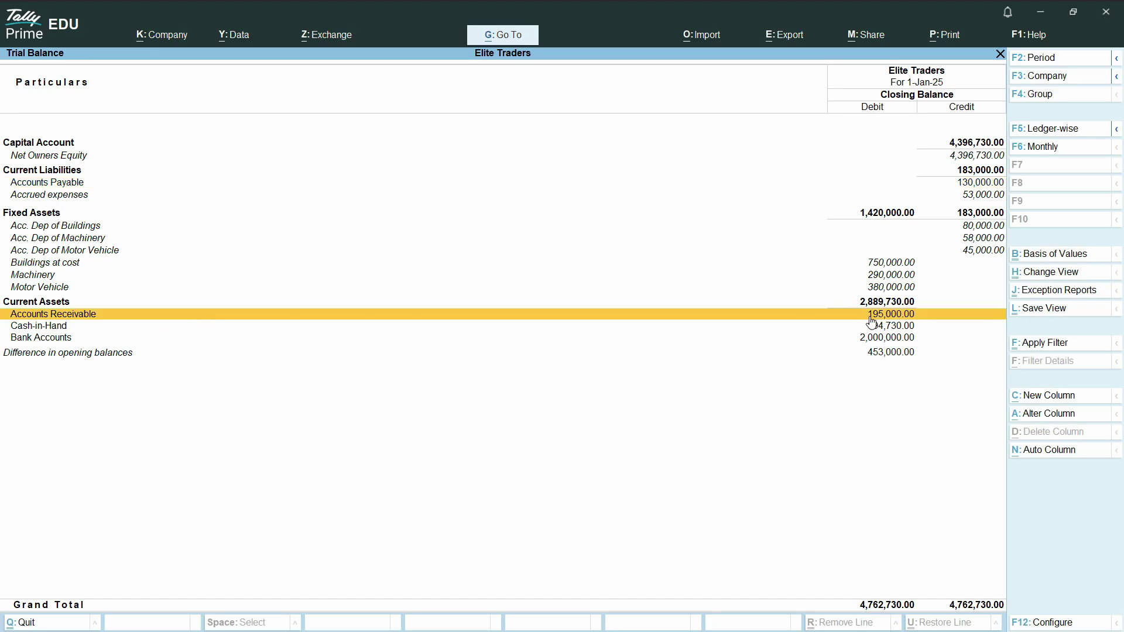
key("alt+Tab")
scroll(976, 297, "up", 1)
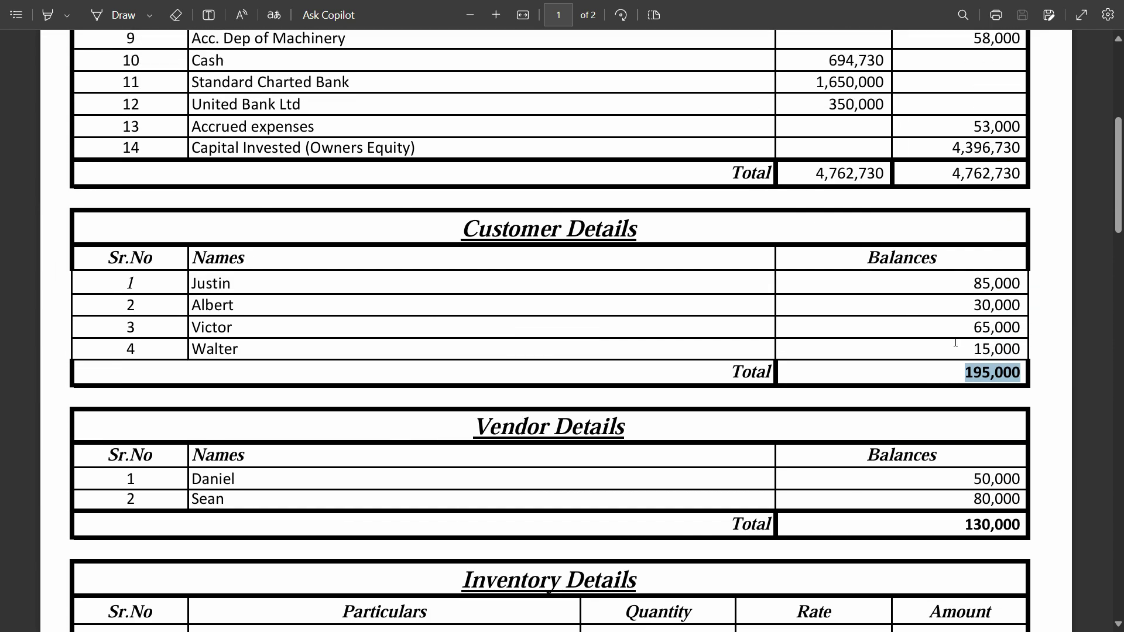
key("alt+Tab")
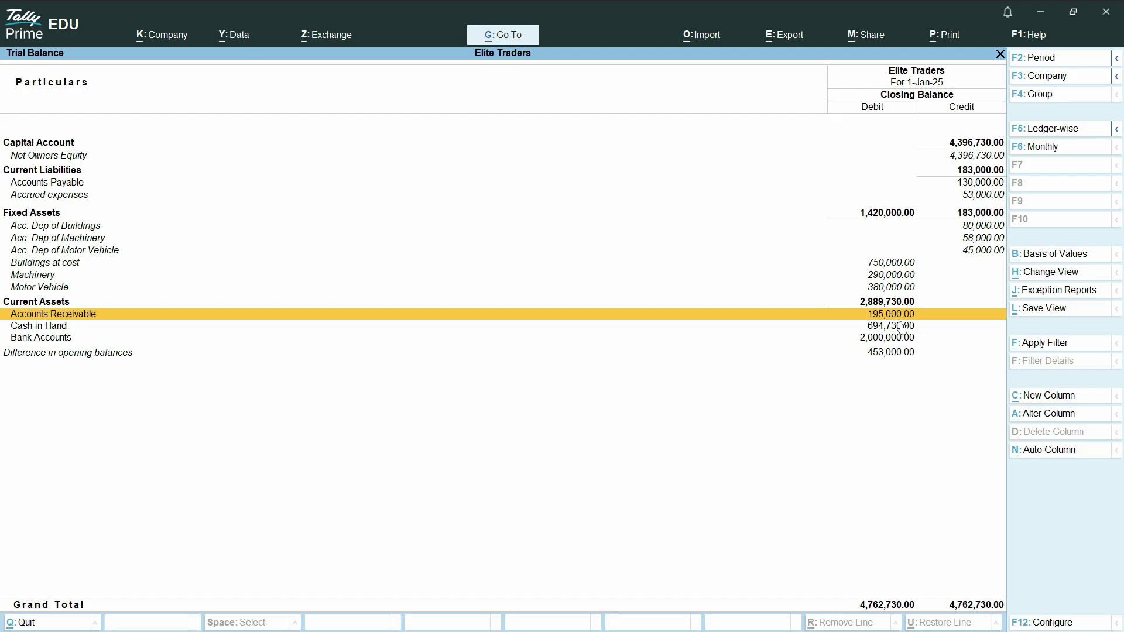
left_click(987, 183)
key("alt+Tab")
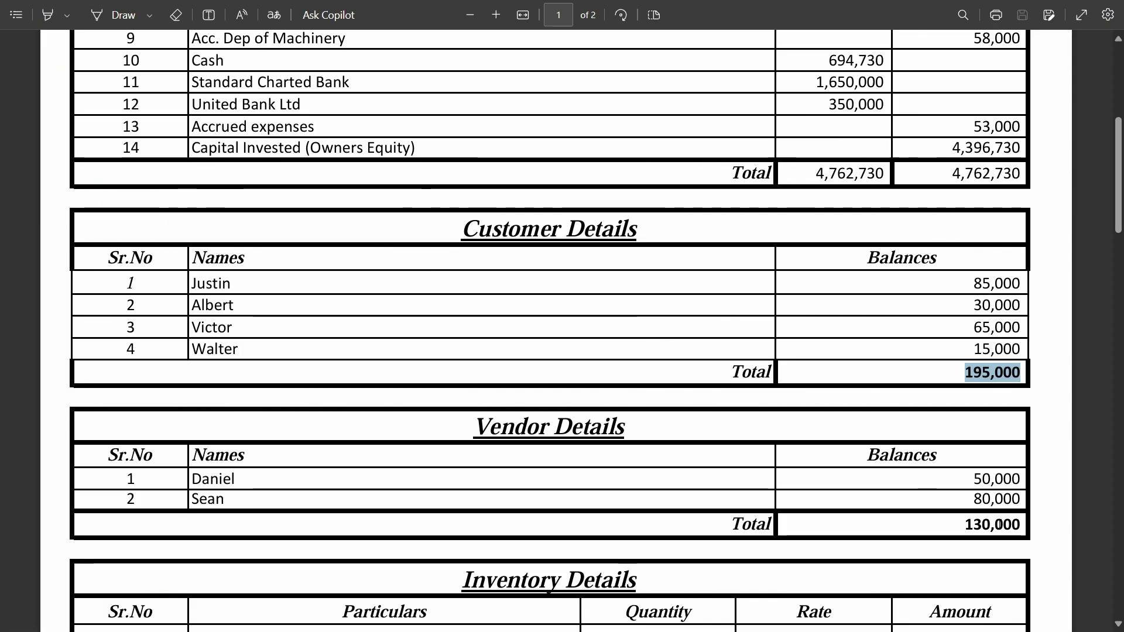
key("alt+Tab")
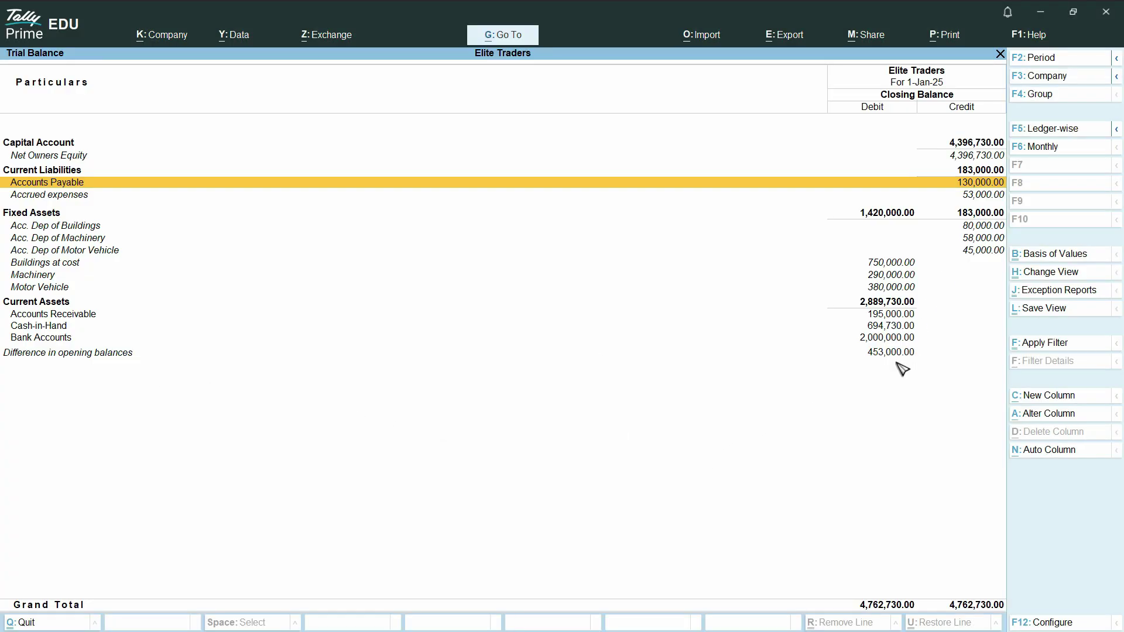
Compare the Trial Balance's difference in opening balances with the Stock (Inventory) debit amount in the PDF's opening balances
key("alt+Tab")
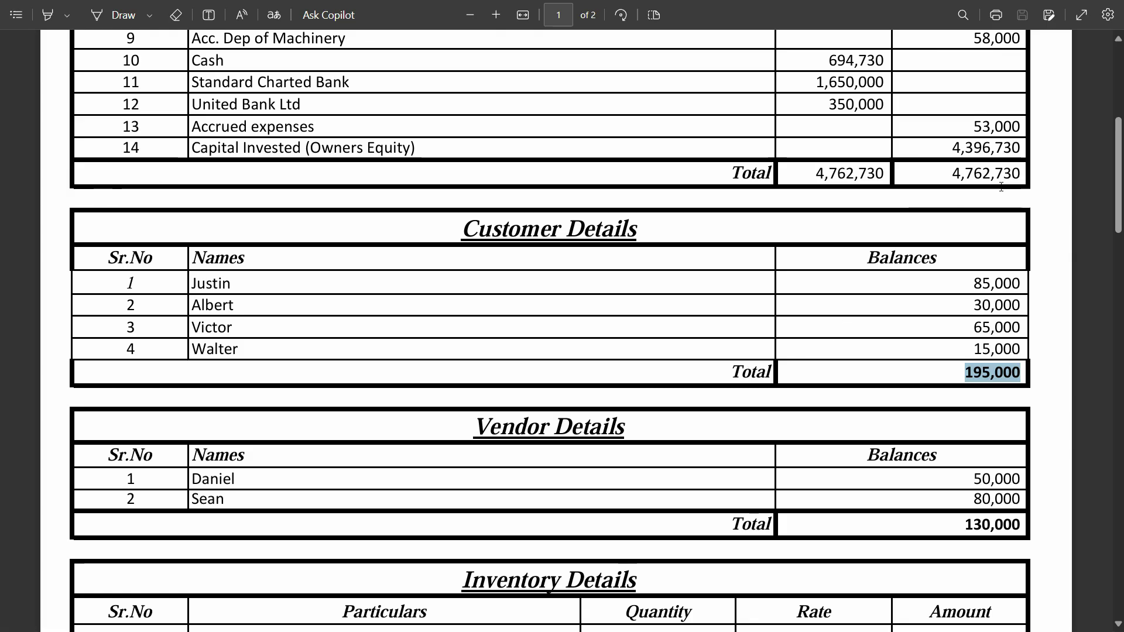
scroll(996, 201, "up", 3)
scroll(991, 220, "up", 3)
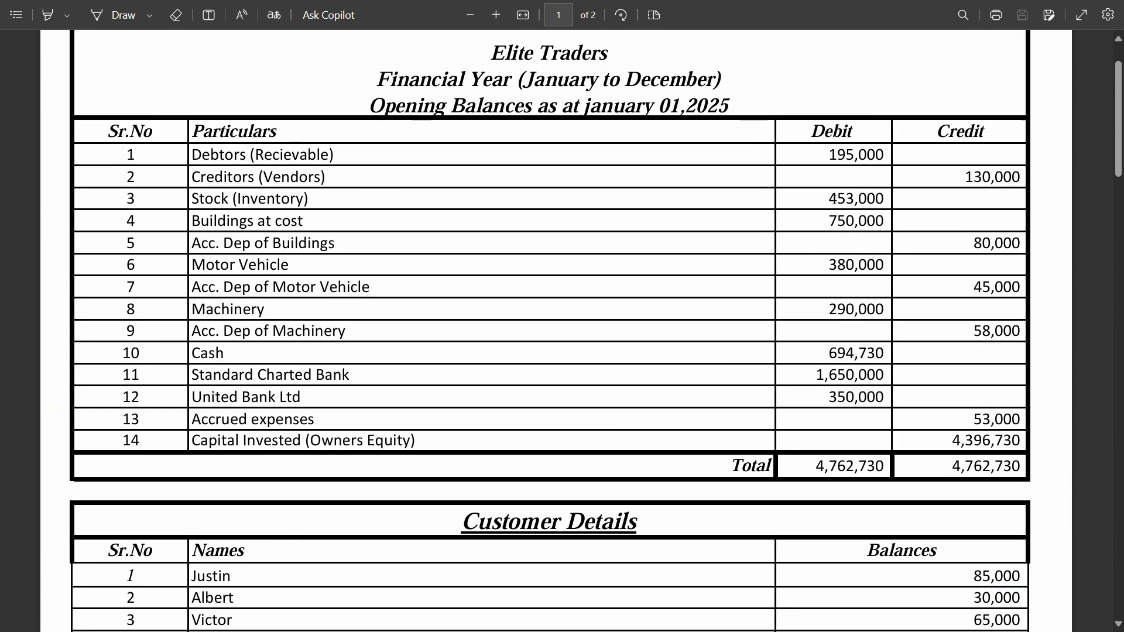
left_click_drag(828, 199, 860, 202)
key("alt+Tab")
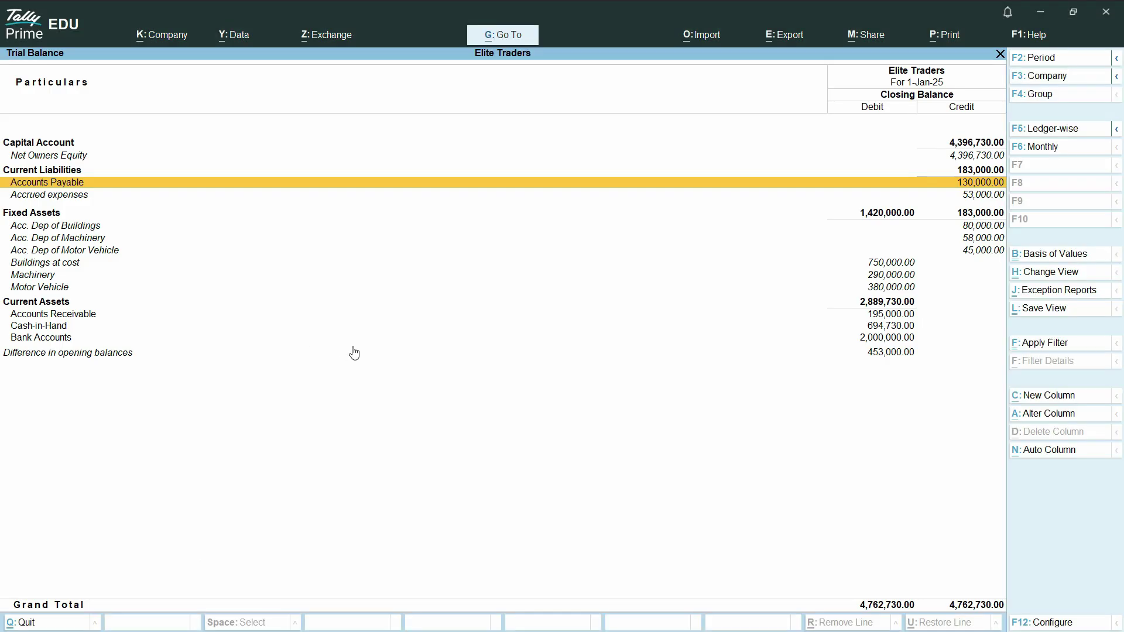